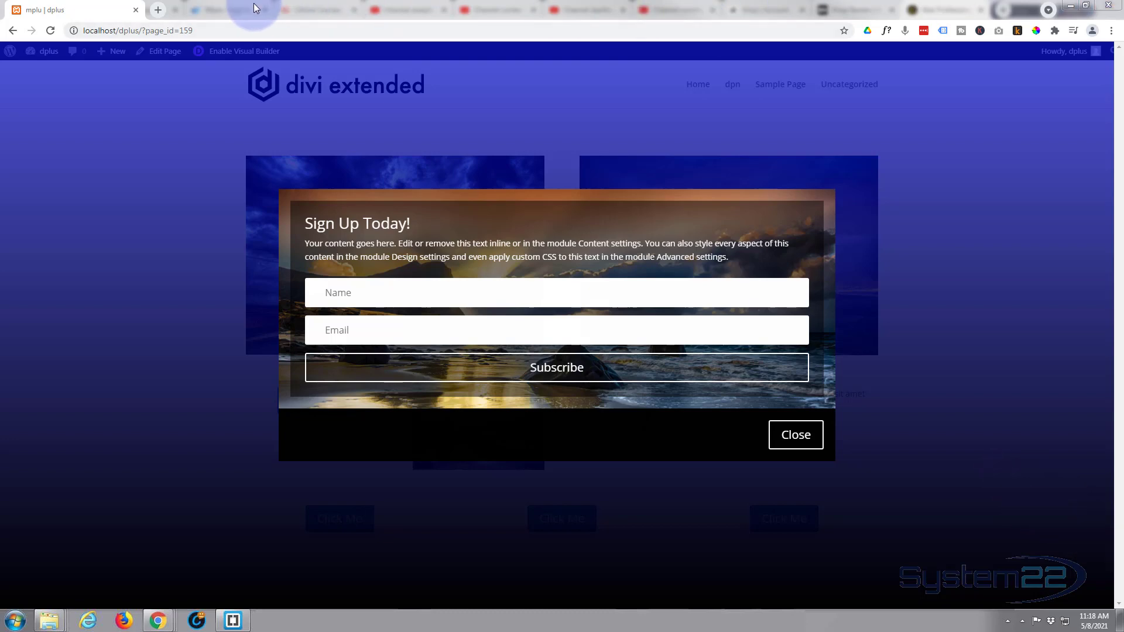
Reload the page to preview the Sign Up popup, then dismiss it by clicking the overlay
{"action": "left_click", "coordinate": [50, 31]}
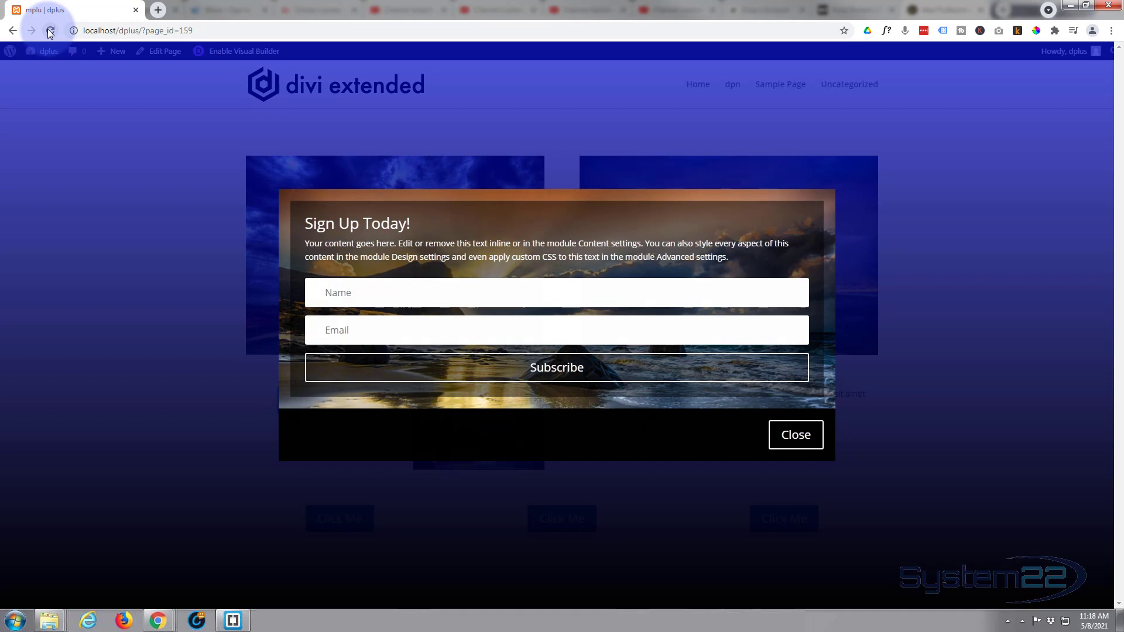
{"action": "left_click", "coordinate": [178, 284]}
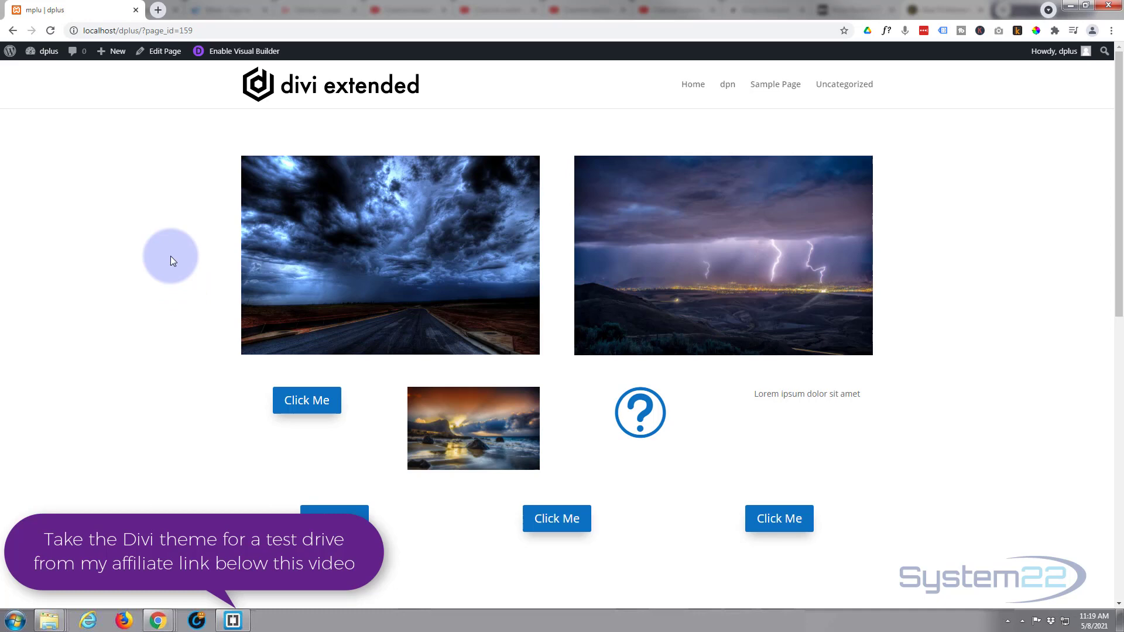
Enable the Visual Builder and delete the On Page Load Modal placeholder text module
{"action": "left_click", "coordinate": [228, 56]}
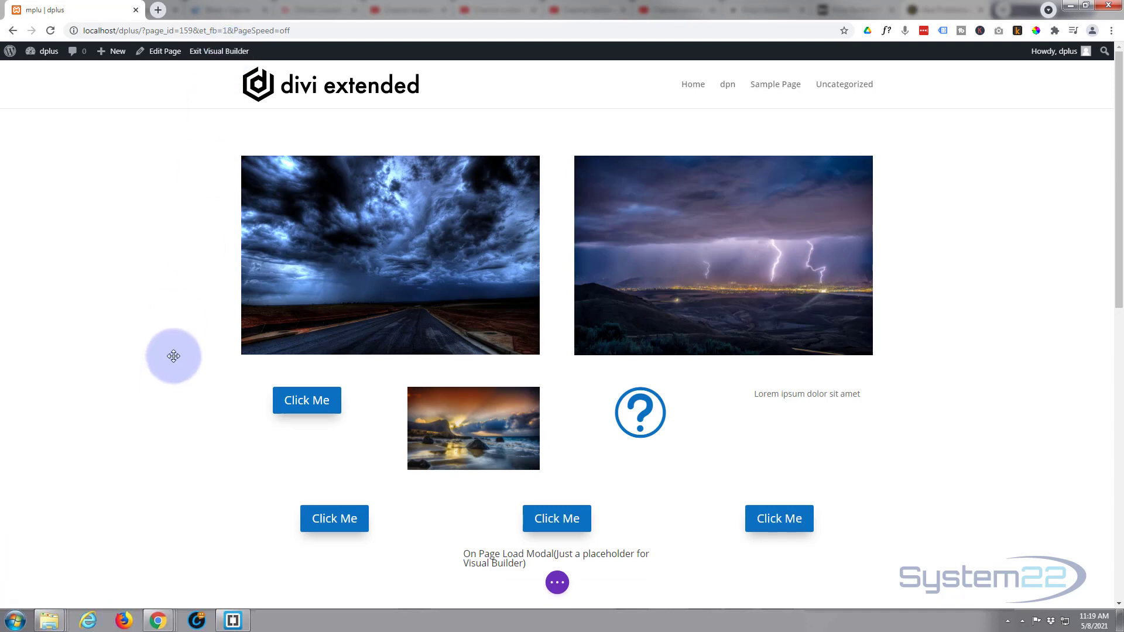
{"action": "scroll", "coordinate": [170, 372], "scroll_direction": "down", "scroll_amount": 4}
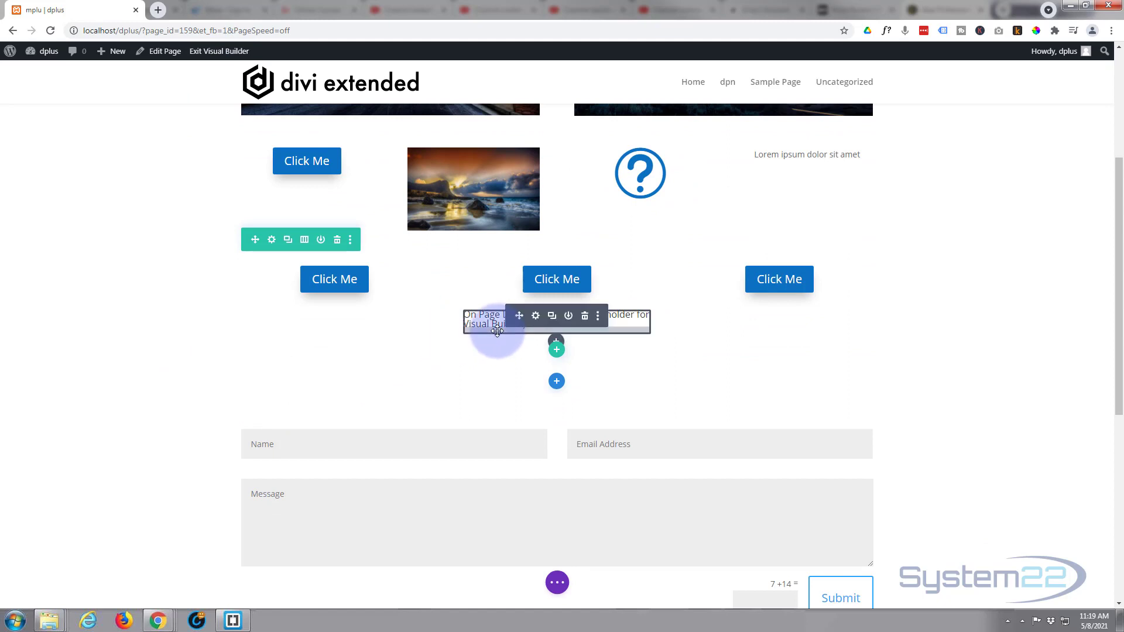
{"action": "left_click", "coordinate": [481, 328]}
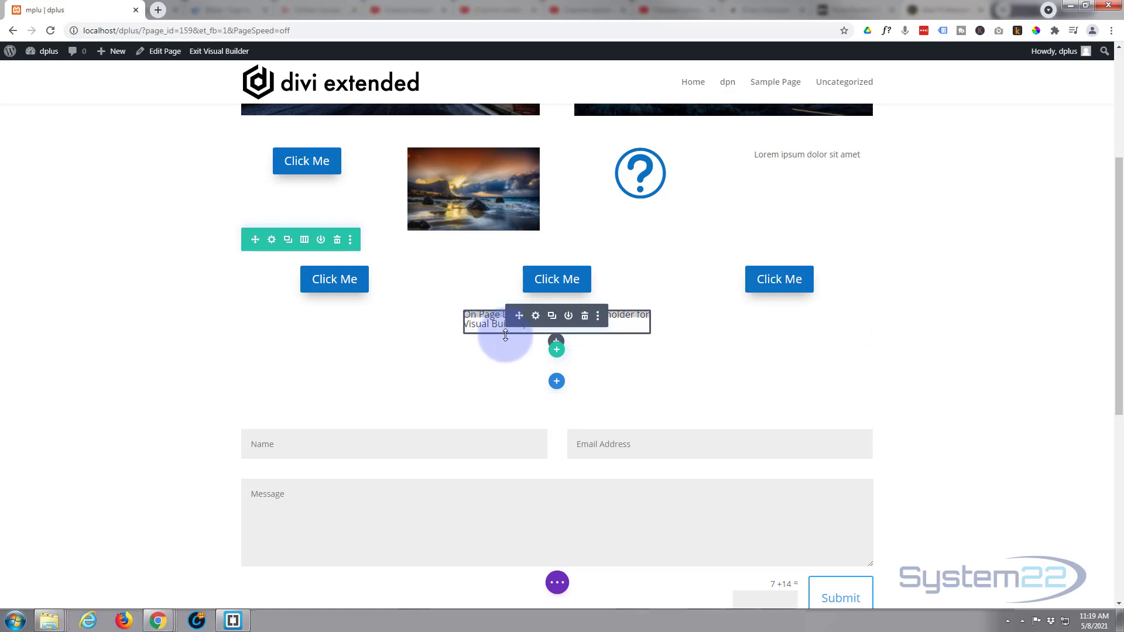
{"action": "left_click", "coordinate": [585, 317]}
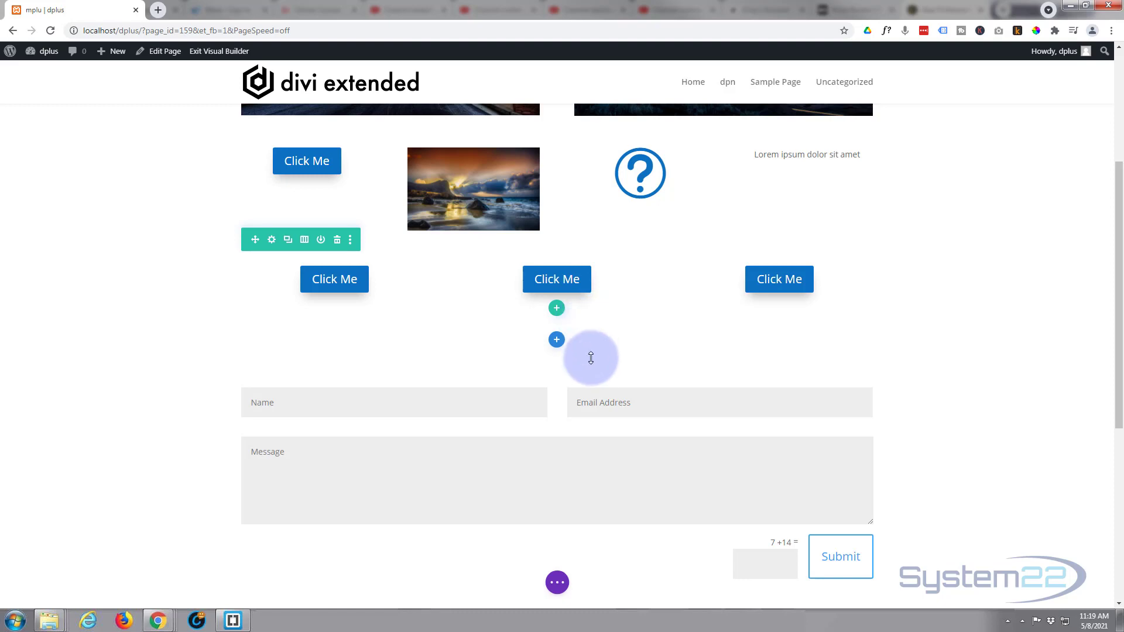
{"action": "mouse_move", "coordinate": [553, 278]}
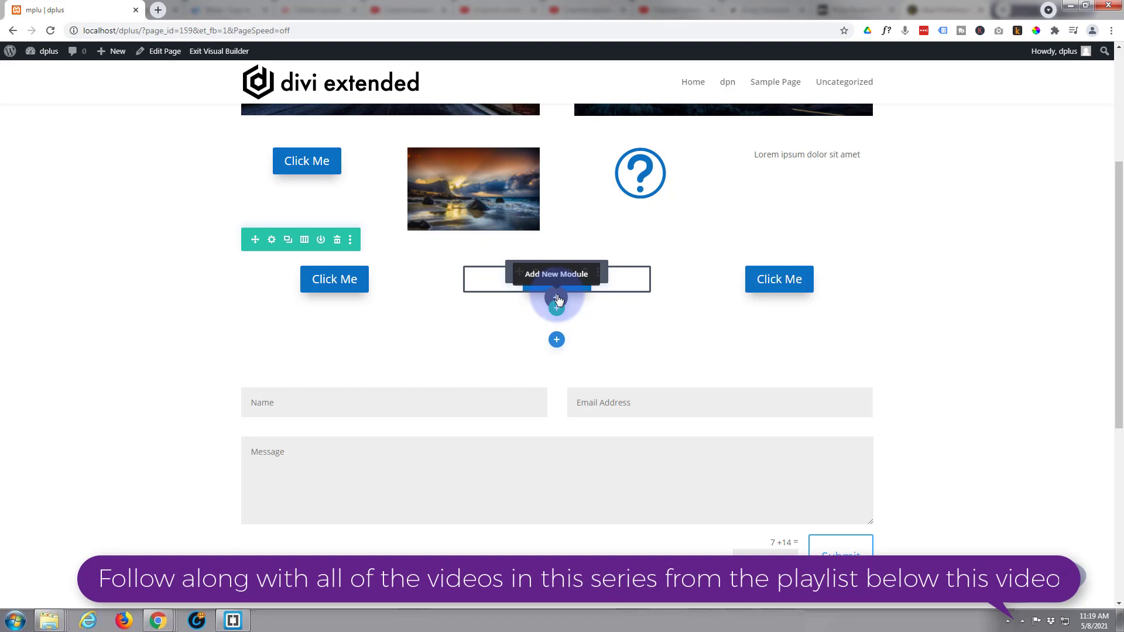
Insert a DP Modal module beneath the middle Click Me button
{"action": "left_click", "coordinate": [557, 298]}
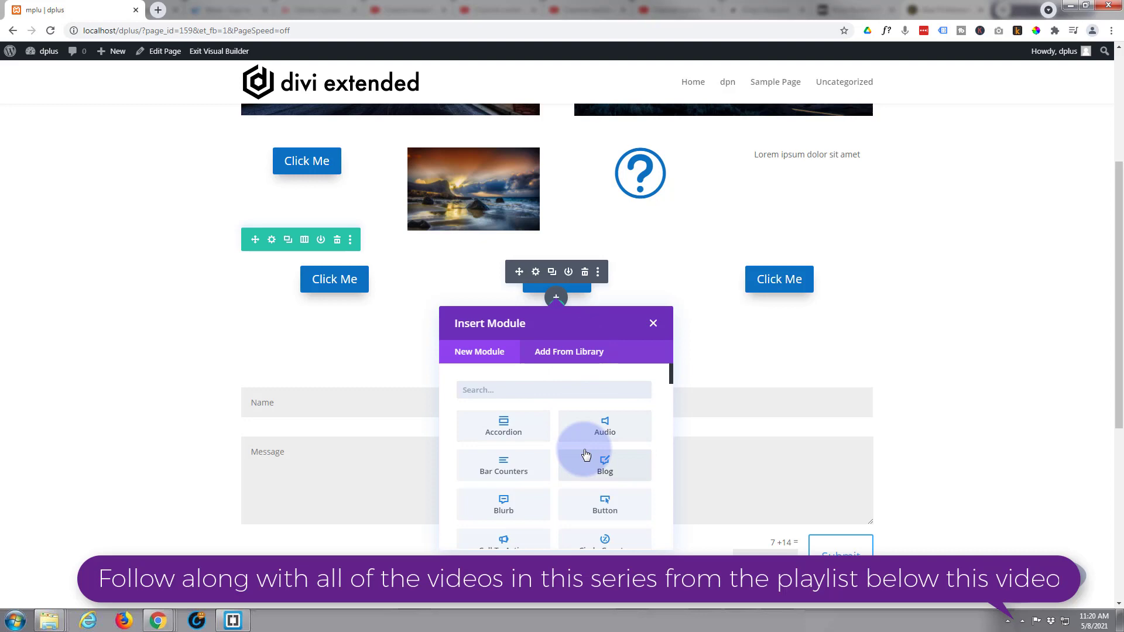
{"action": "scroll", "coordinate": [585, 451], "scroll_direction": "down", "scroll_amount": 2}
{"action": "scroll", "coordinate": [585, 453], "scroll_direction": "down", "scroll_amount": 3}
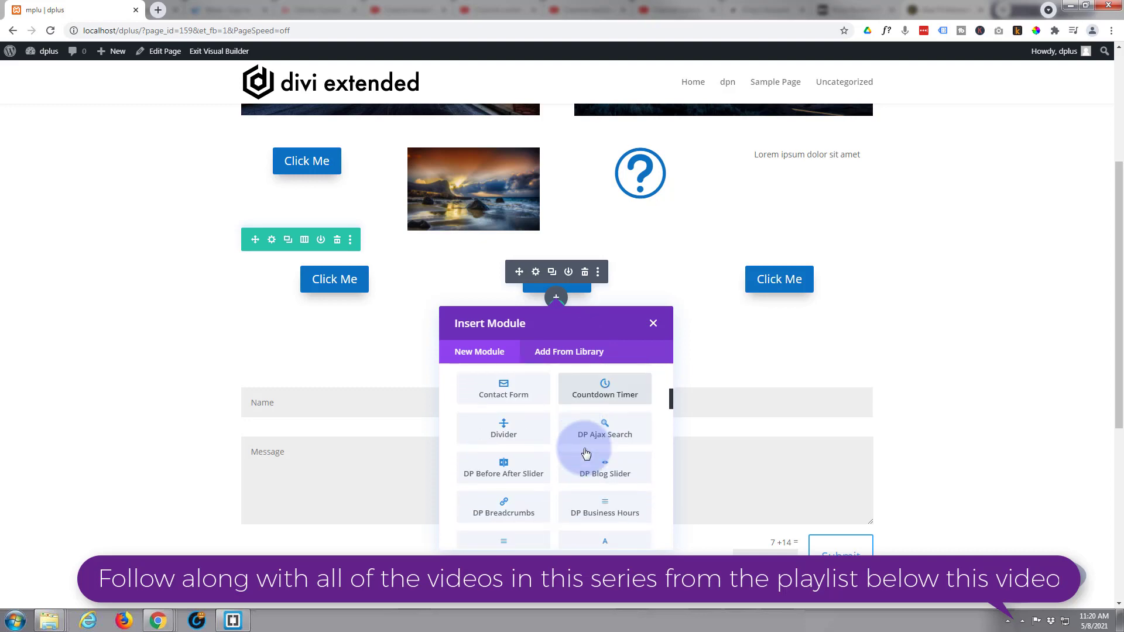
{"action": "scroll", "coordinate": [584, 452], "scroll_direction": "down", "scroll_amount": 1}
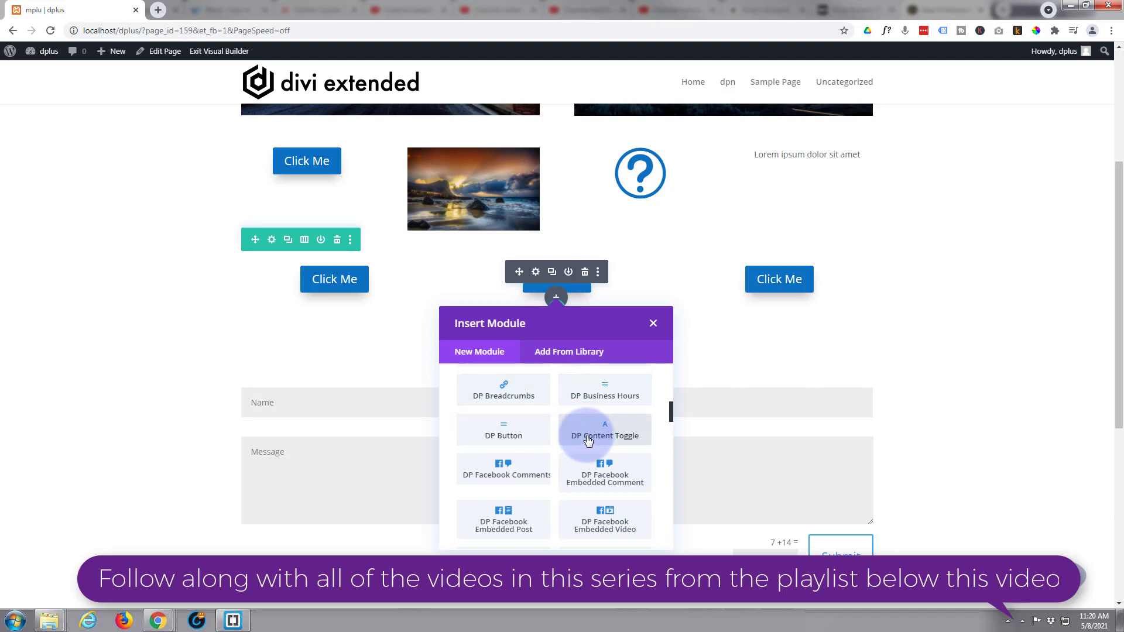
{"action": "scroll", "coordinate": [588, 440], "scroll_direction": "down", "scroll_amount": 3}
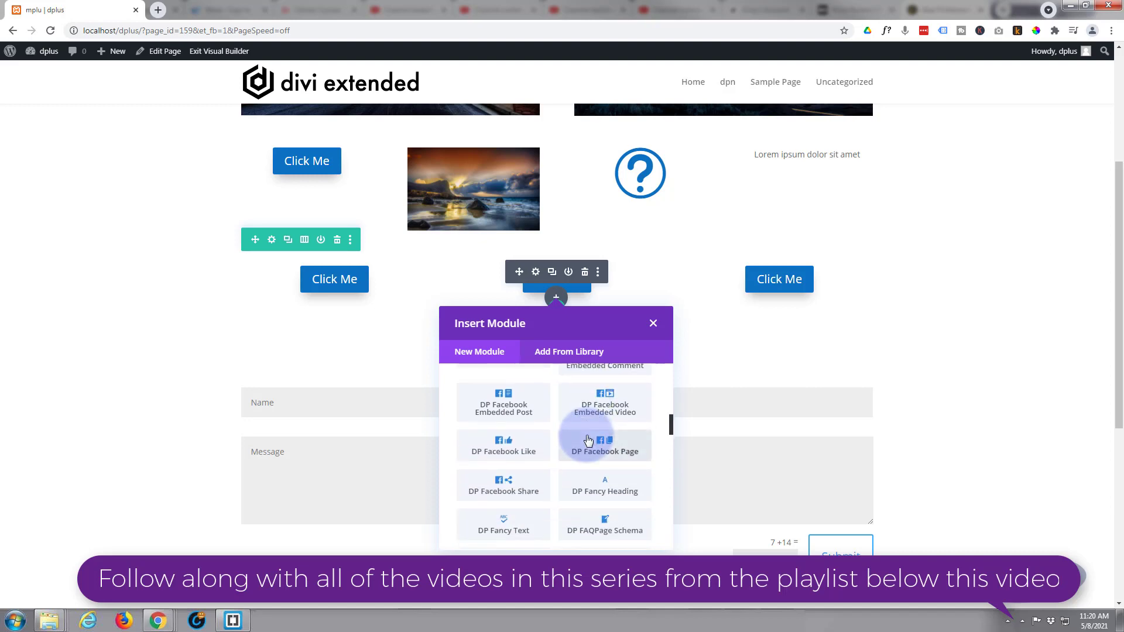
{"action": "scroll", "coordinate": [587, 440], "scroll_direction": "down", "scroll_amount": 4}
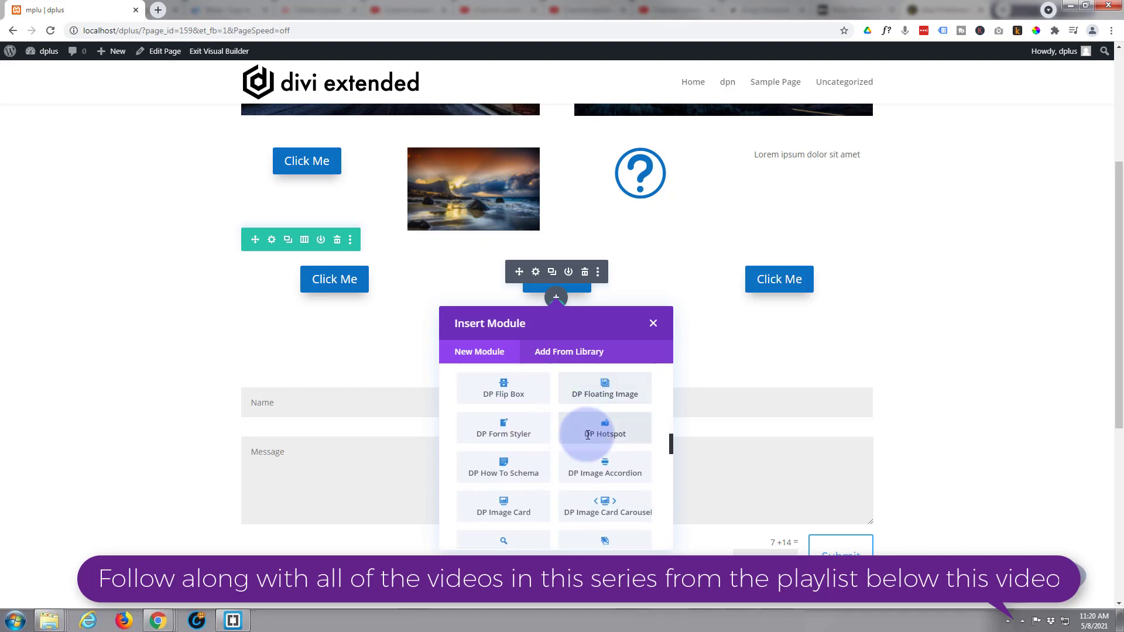
{"action": "scroll", "coordinate": [589, 440], "scroll_direction": "down", "scroll_amount": 2}
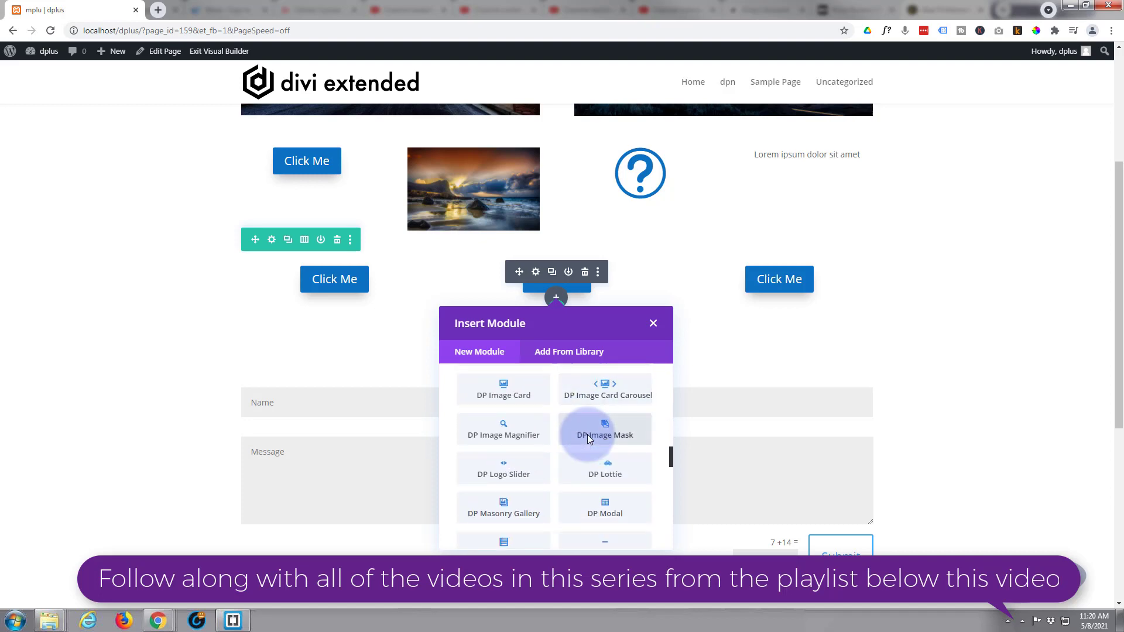
{"action": "scroll", "coordinate": [589, 439], "scroll_direction": "down", "scroll_amount": 1}
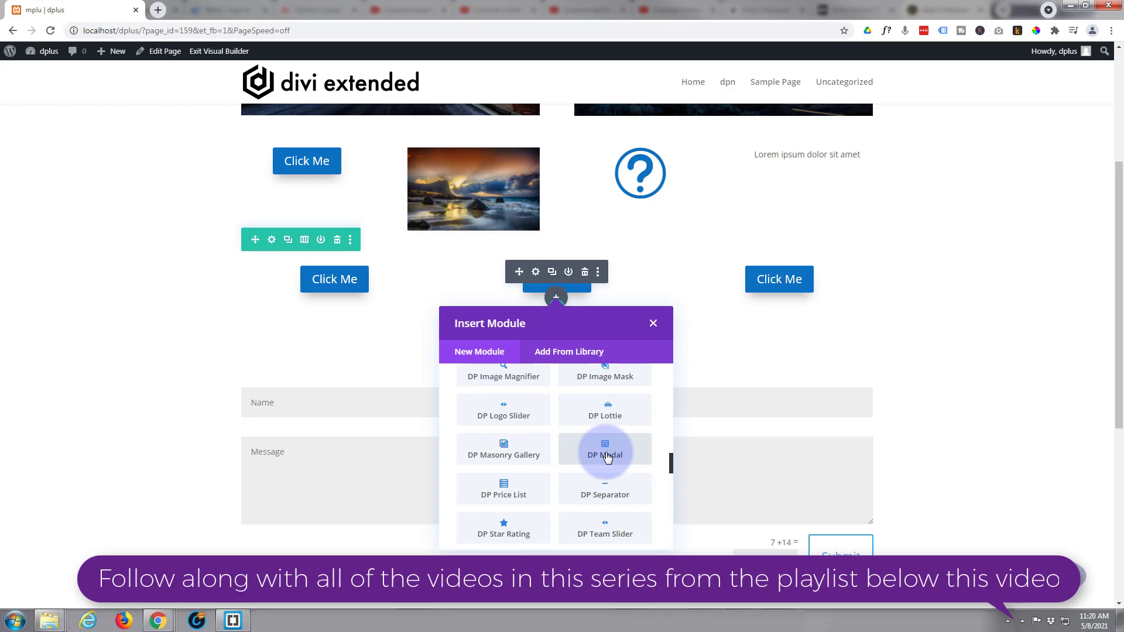
{"action": "left_click", "coordinate": [601, 454]}
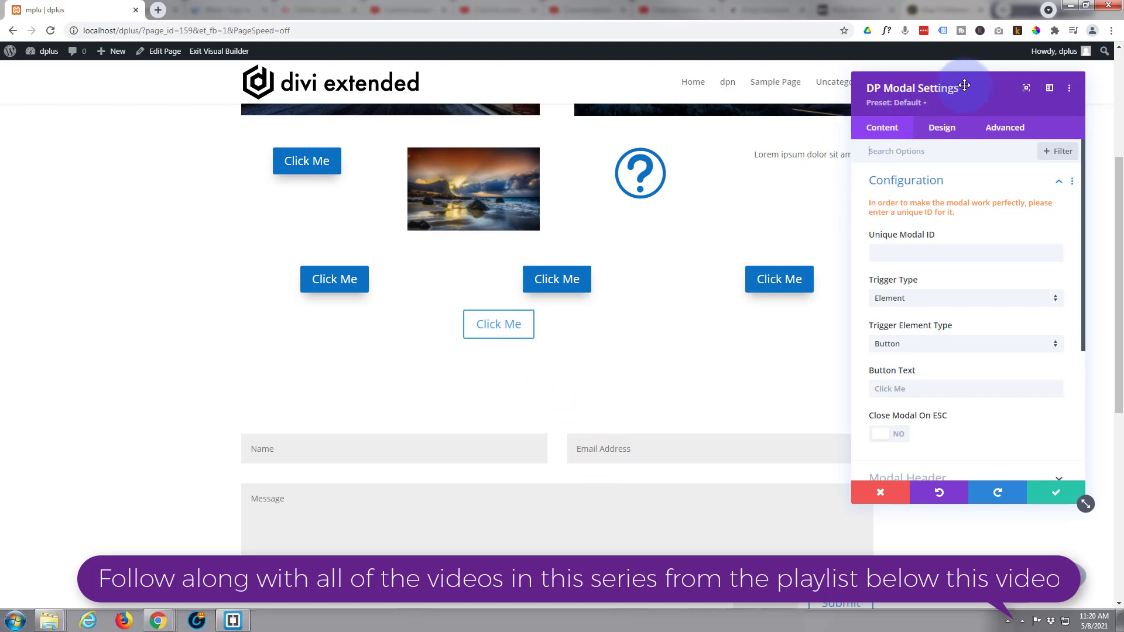
Center the DP Modal settings panel and set the Unique Modal ID to 08
{"action": "left_click_drag", "start_coordinate": [975, 88], "coordinate": [598, 101]}
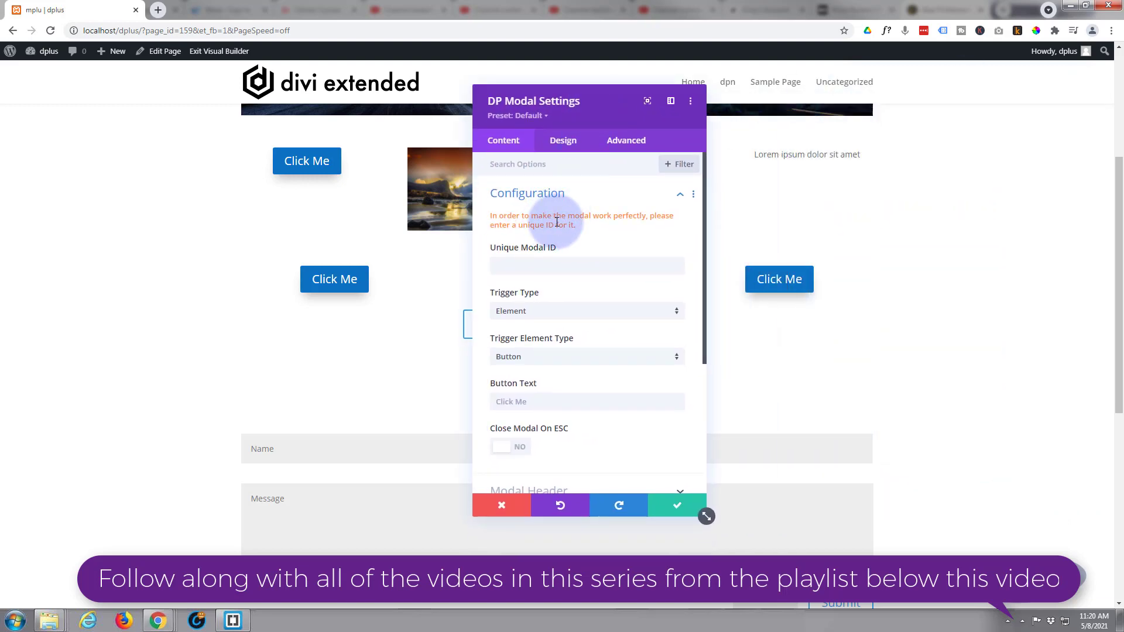
{"action": "left_click", "coordinate": [500, 266]}
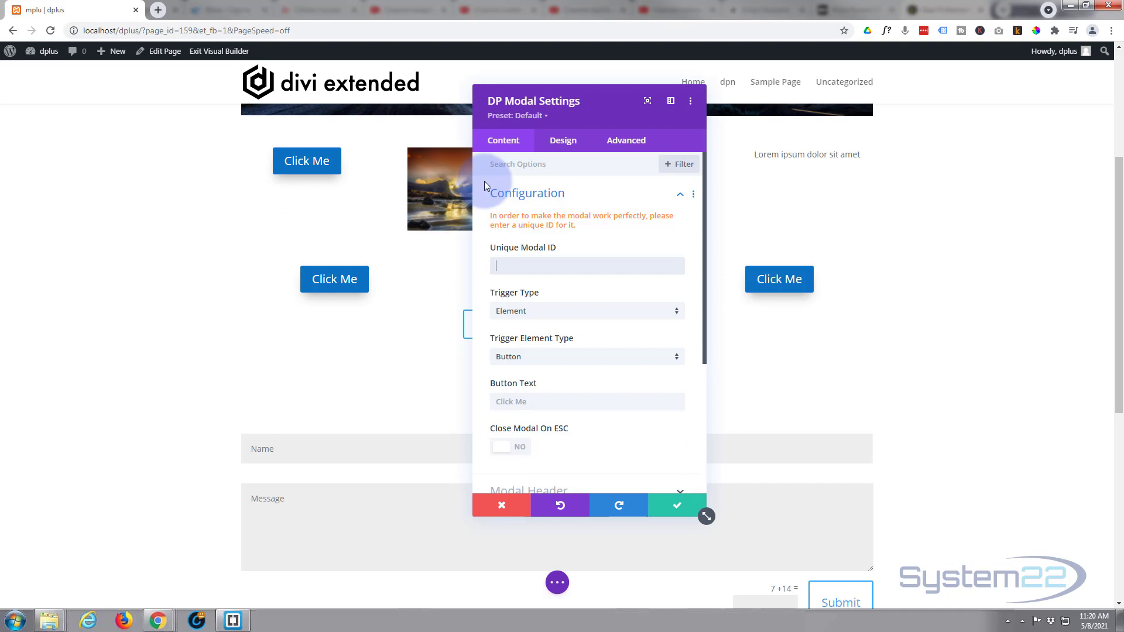
{"action": "type", "text": "08"}
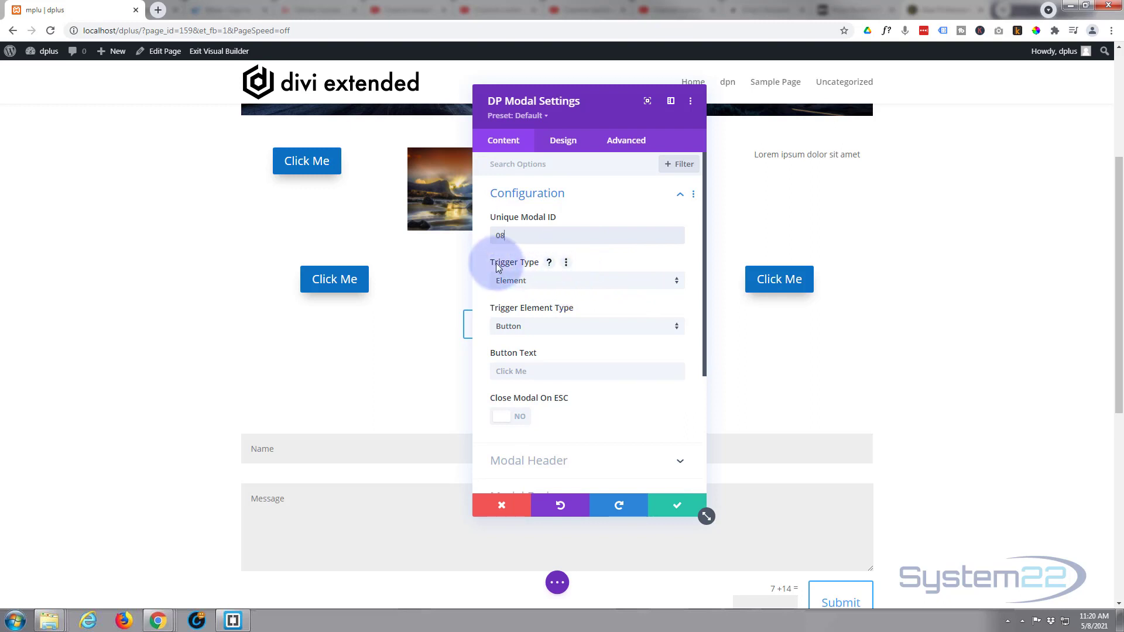
Set the modal's Trigger Type to On Page Load with a 2000ms Trigger Delay
{"action": "left_click", "coordinate": [566, 288]}
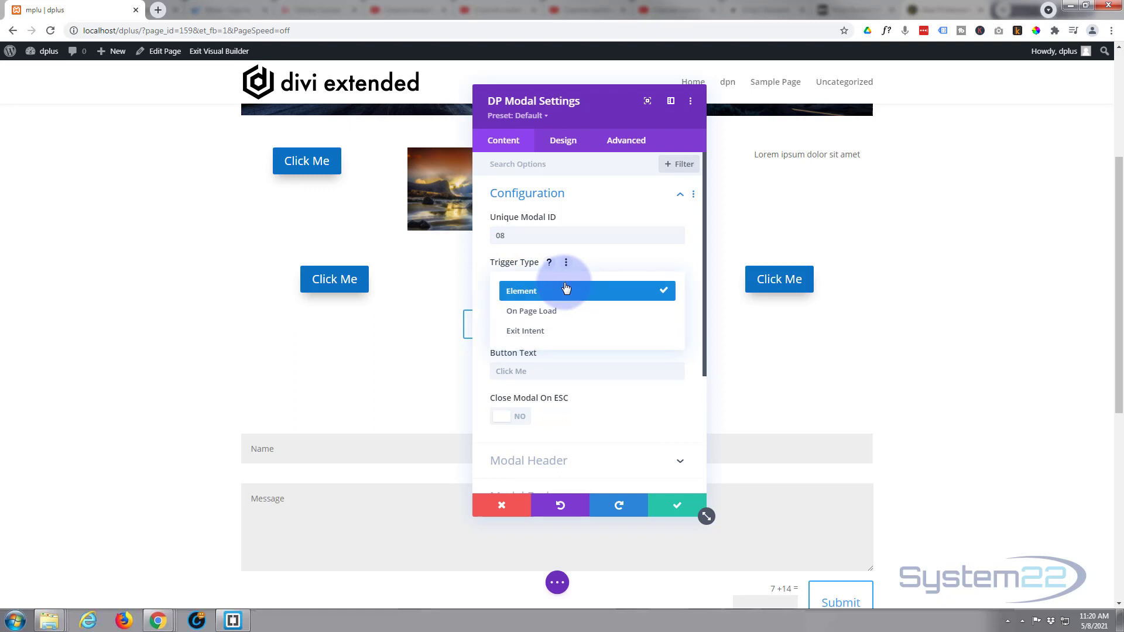
{"action": "left_click", "coordinate": [555, 317]}
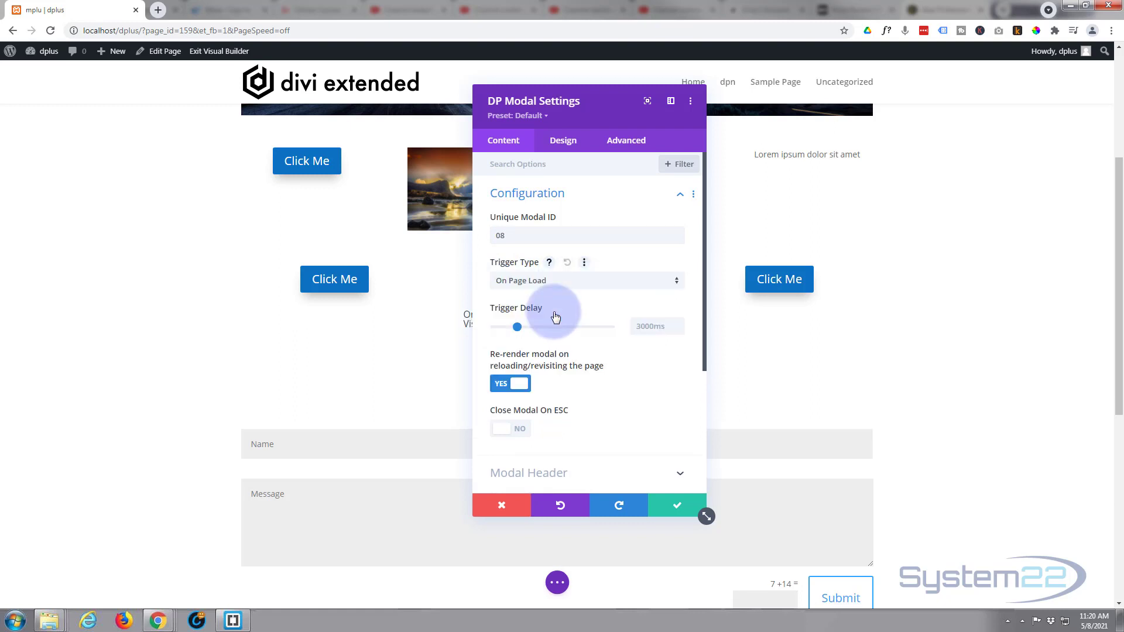
{"action": "scroll", "coordinate": [603, 301], "scroll_direction": "down", "scroll_amount": 1}
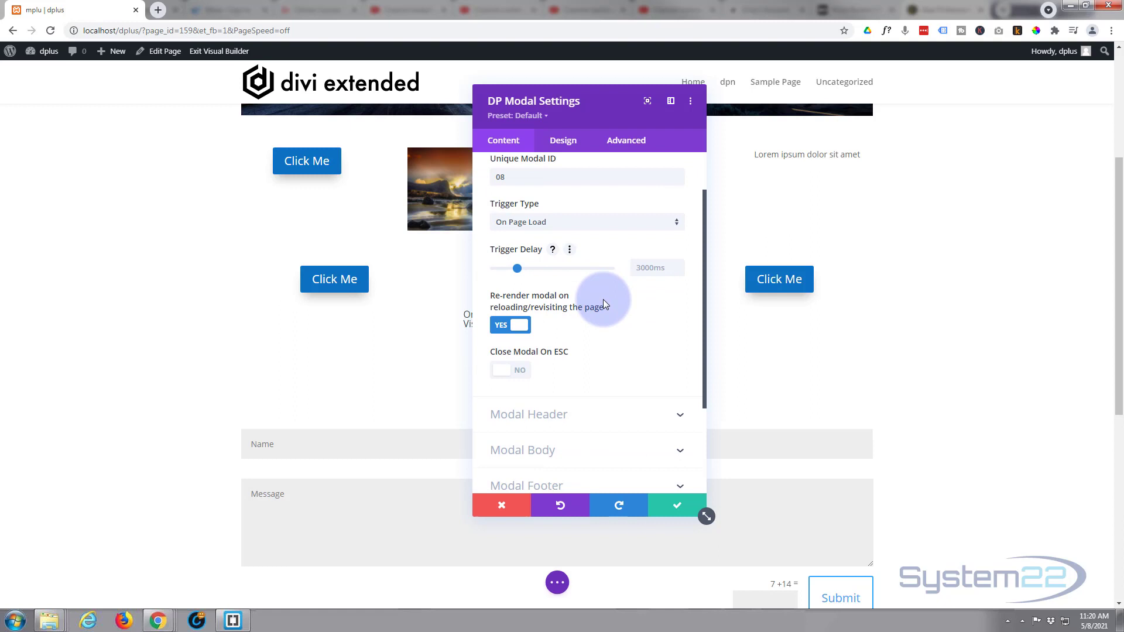
{"action": "left_click", "coordinate": [644, 267]}
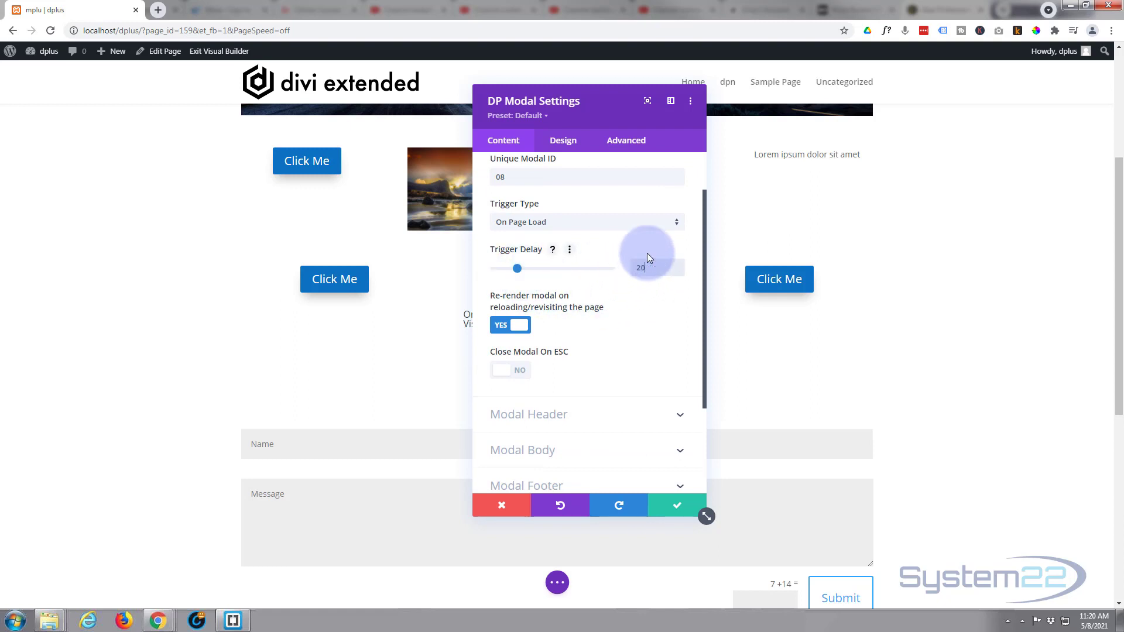
{"action": "type", "text": "2000ms"}
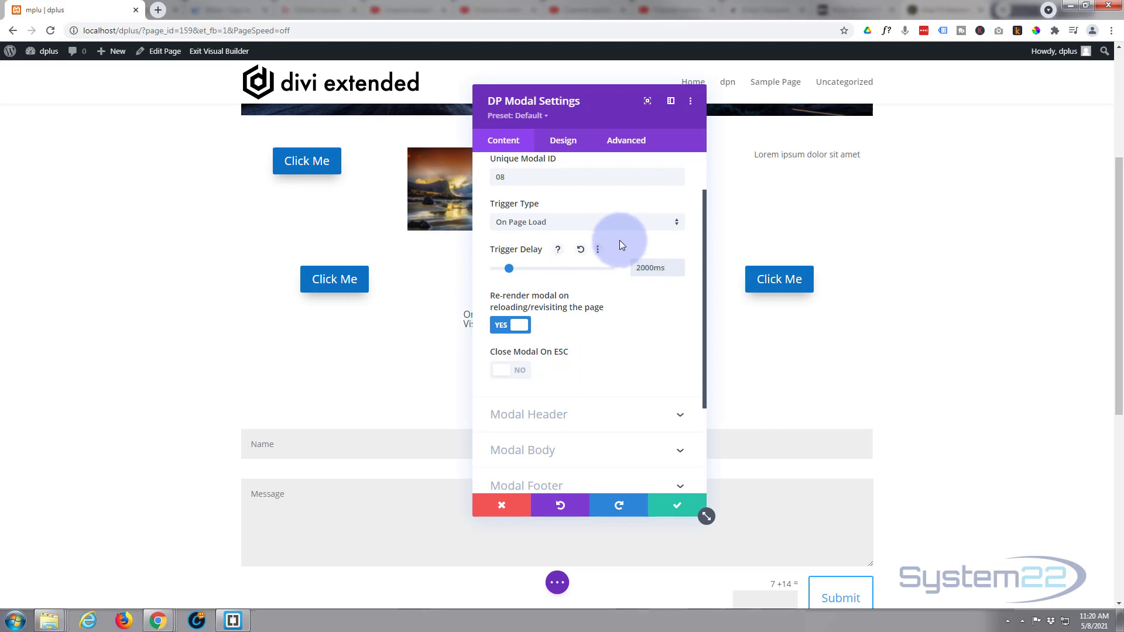
Turn Close Modal On ESC to Yes and save the modal settings
{"action": "scroll", "coordinate": [621, 242], "scroll_direction": "down", "scroll_amount": 1}
{"action": "scroll", "coordinate": [620, 239], "scroll_direction": "down", "scroll_amount": 1}
{"action": "scroll", "coordinate": [619, 237], "scroll_direction": "up", "scroll_amount": 1}
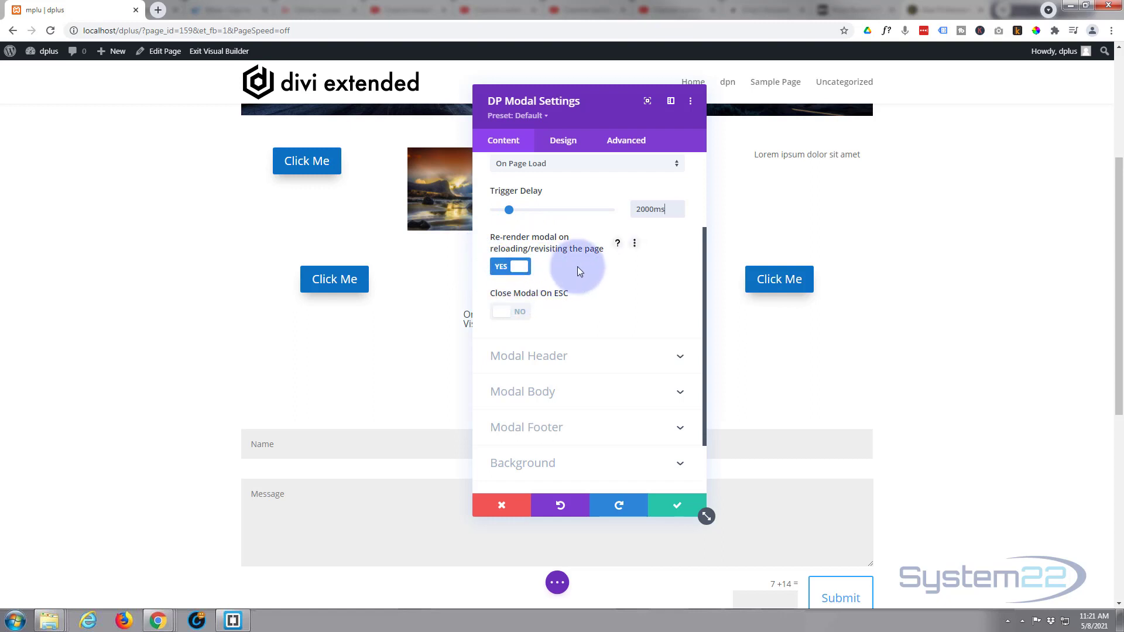
{"action": "scroll", "coordinate": [612, 298], "scroll_direction": "down", "scroll_amount": 1}
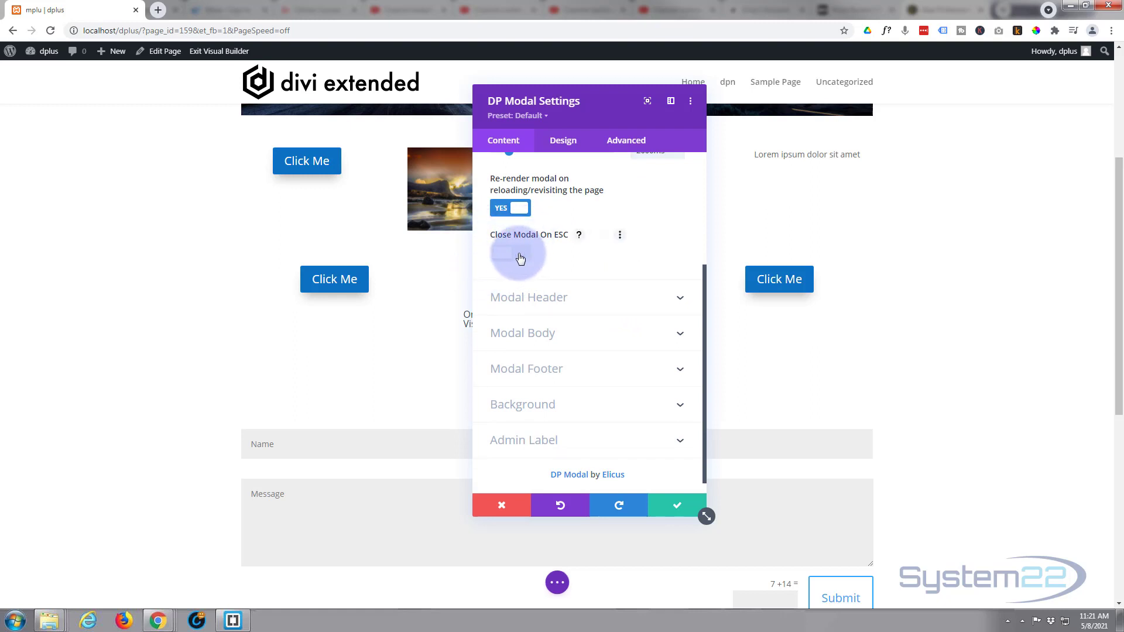
{"action": "left_click", "coordinate": [520, 256]}
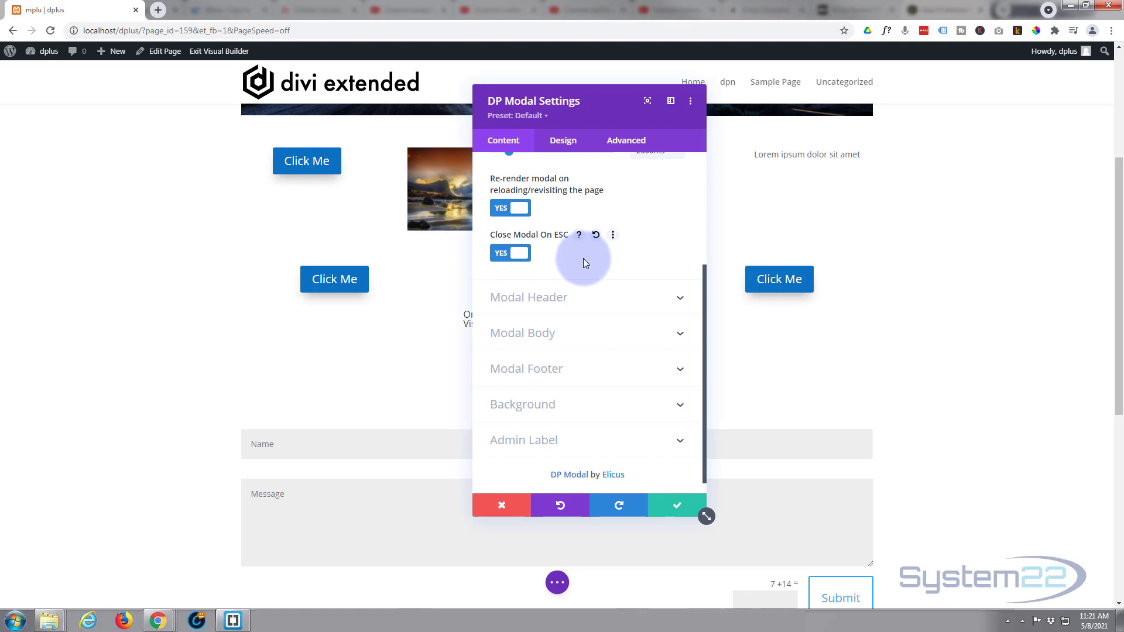
{"action": "left_click", "coordinate": [669, 513]}
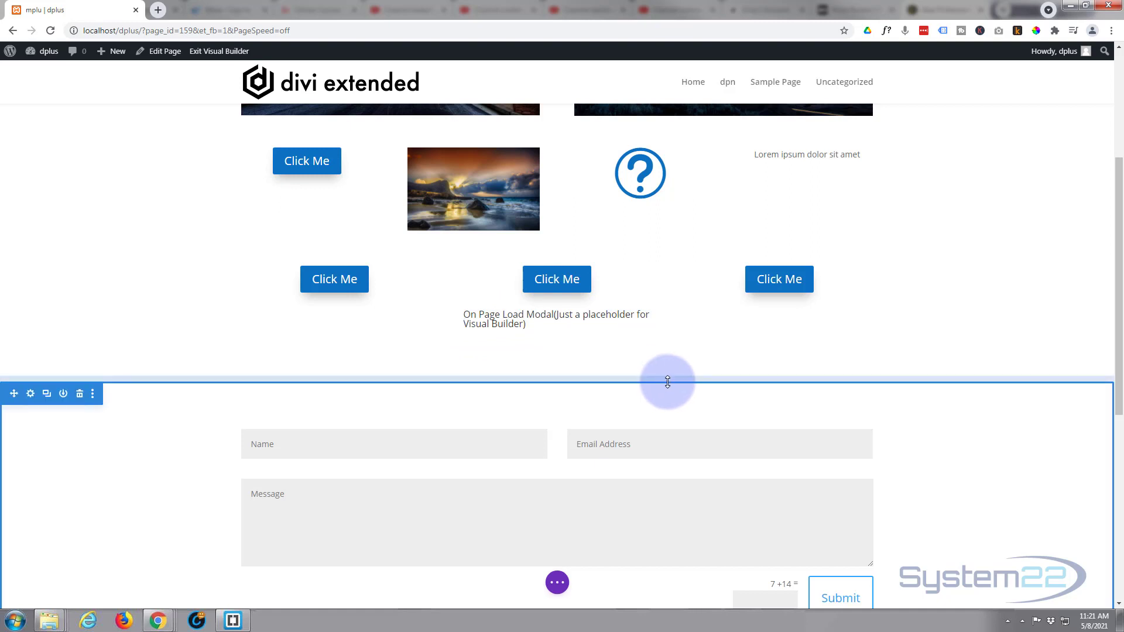
Bring up the module list under the right column's Click Me button, scrolled down to Email Optin
{"action": "left_click_drag", "start_coordinate": [668, 382], "coordinate": [669, 385]}
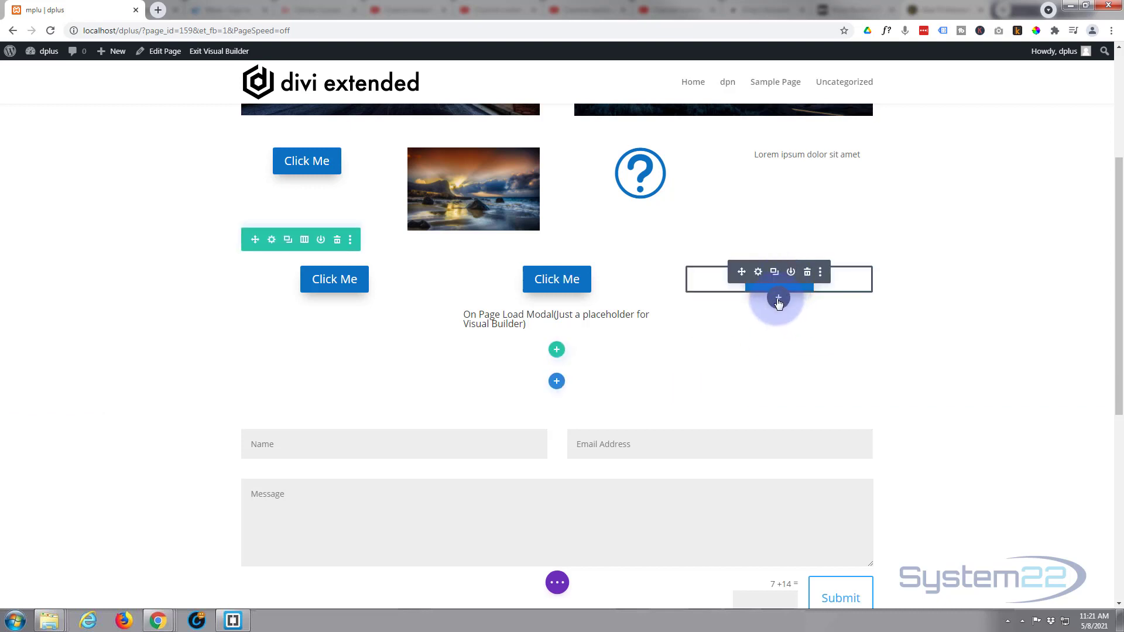
{"action": "left_click", "coordinate": [778, 299]}
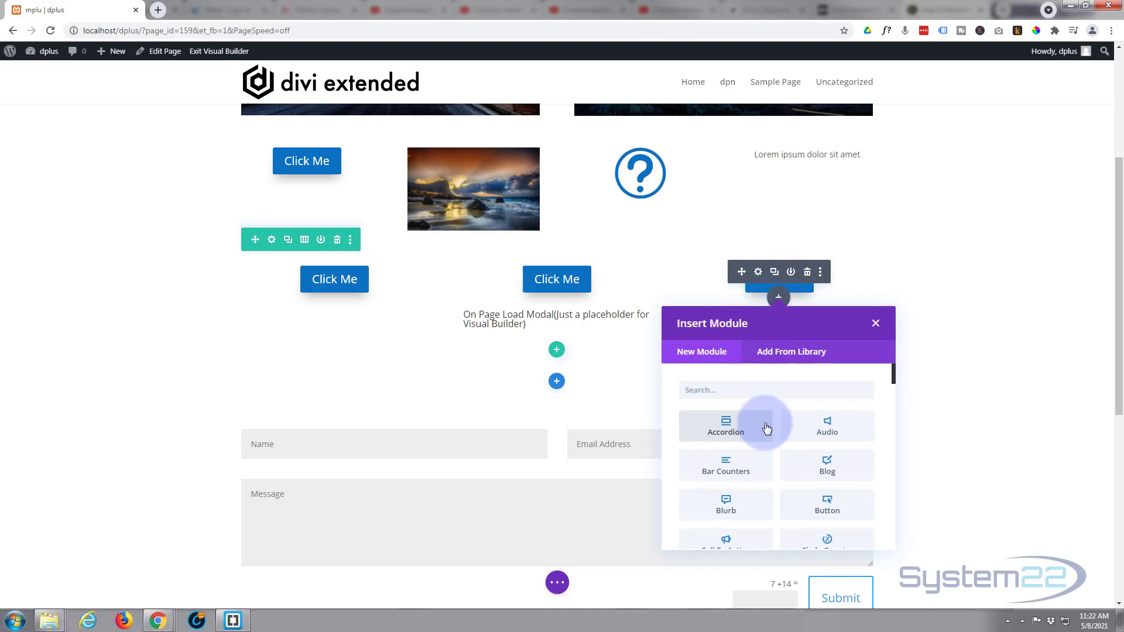
{"action": "scroll", "coordinate": [767, 427], "scroll_direction": "down", "scroll_amount": 3}
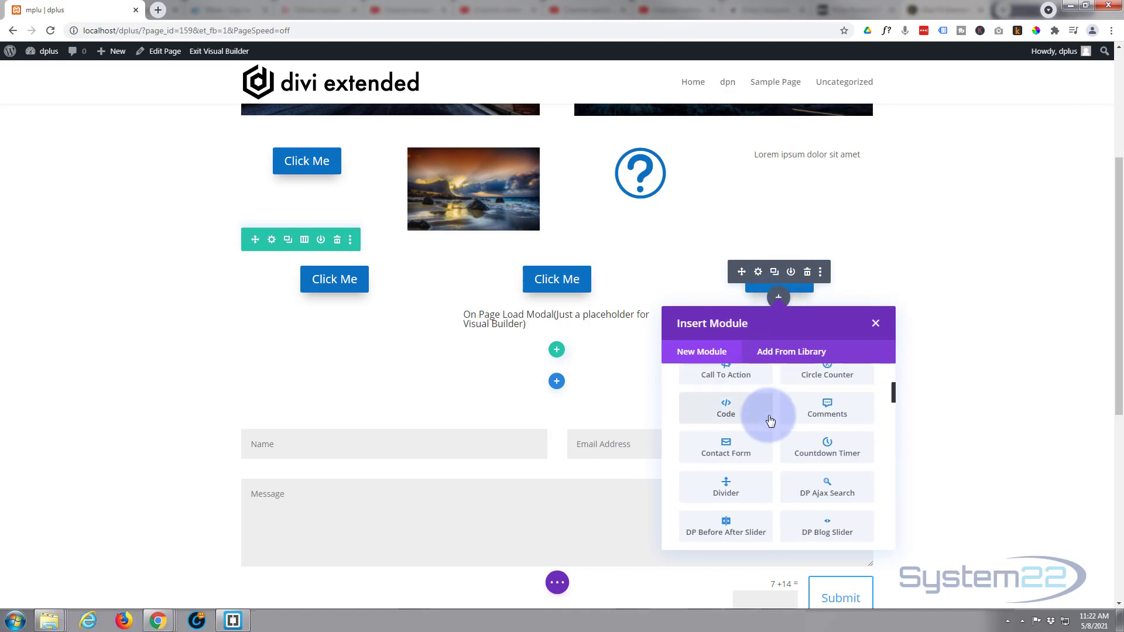
{"action": "scroll", "coordinate": [771, 421], "scroll_direction": "down", "scroll_amount": 2}
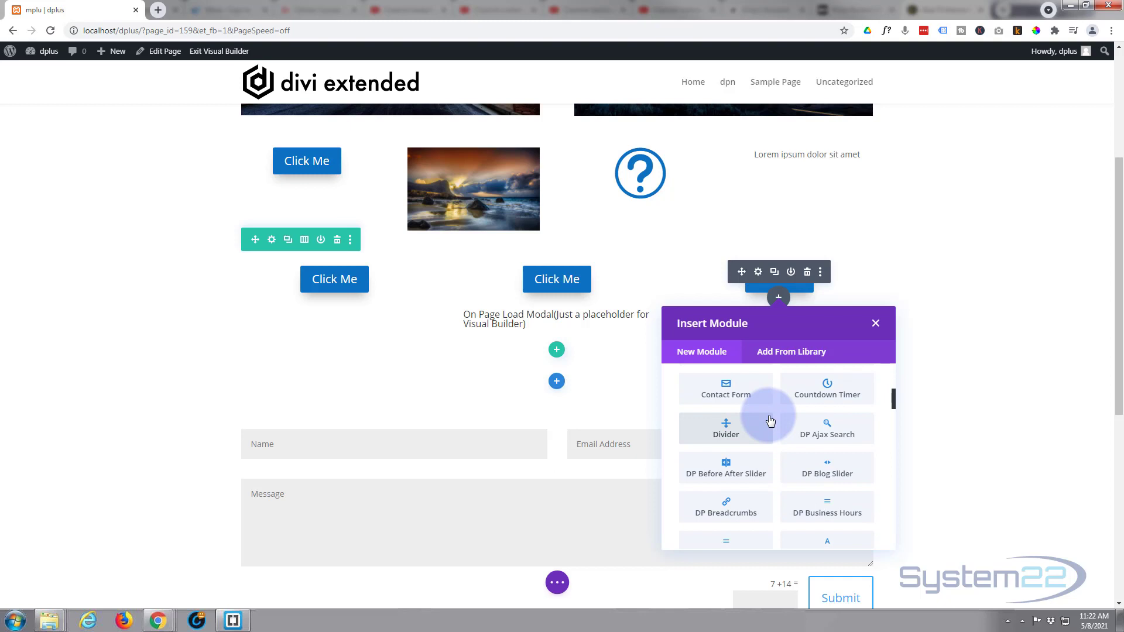
{"action": "scroll", "coordinate": [770, 420], "scroll_direction": "down", "scroll_amount": 8}
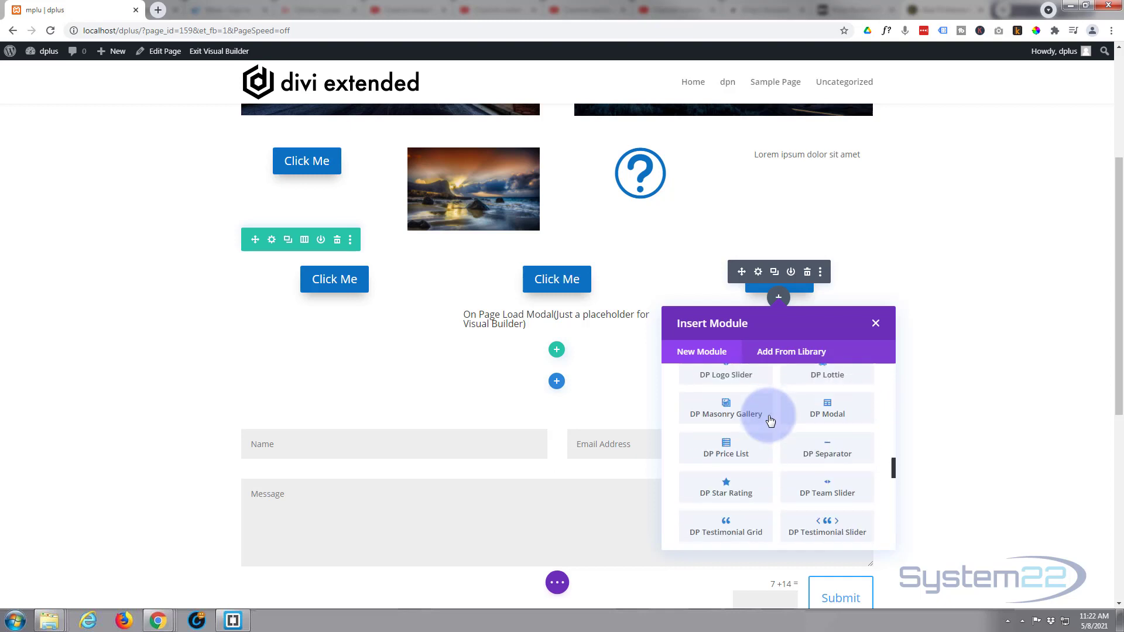
{"action": "scroll", "coordinate": [771, 421], "scroll_direction": "down", "scroll_amount": 5}
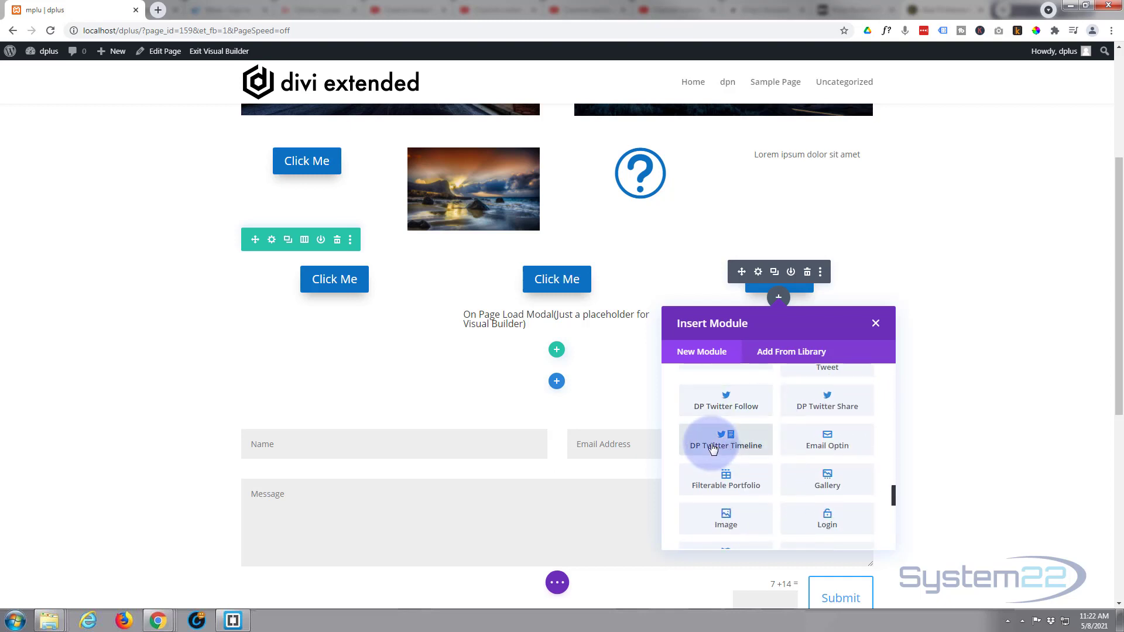
Add an Email Optin module under the right Click Me button and move its settings panel left
{"action": "left_click", "coordinate": [826, 445]}
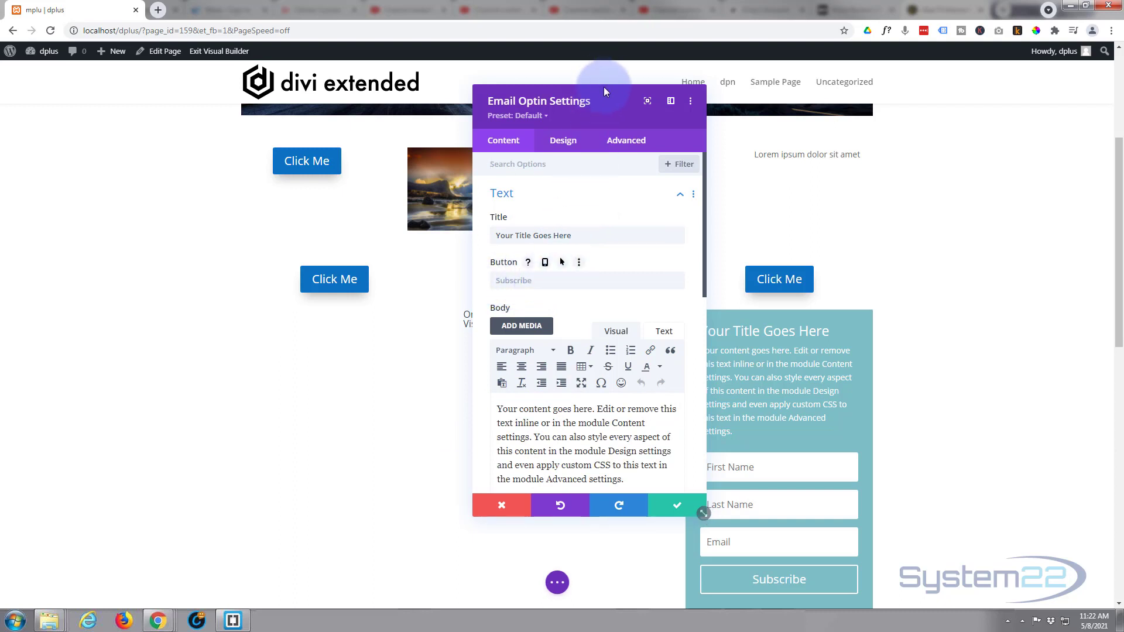
{"action": "left_click_drag", "start_coordinate": [603, 87], "coordinate": [273, 79]}
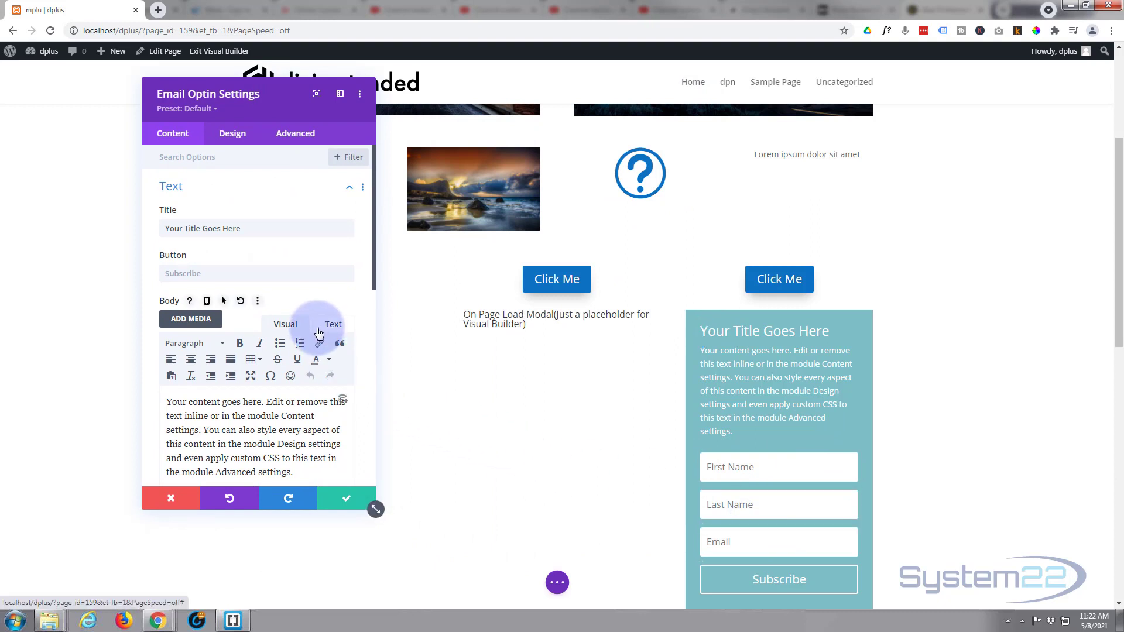
{"action": "scroll", "coordinate": [260, 267], "scroll_direction": "down", "scroll_amount": 4}
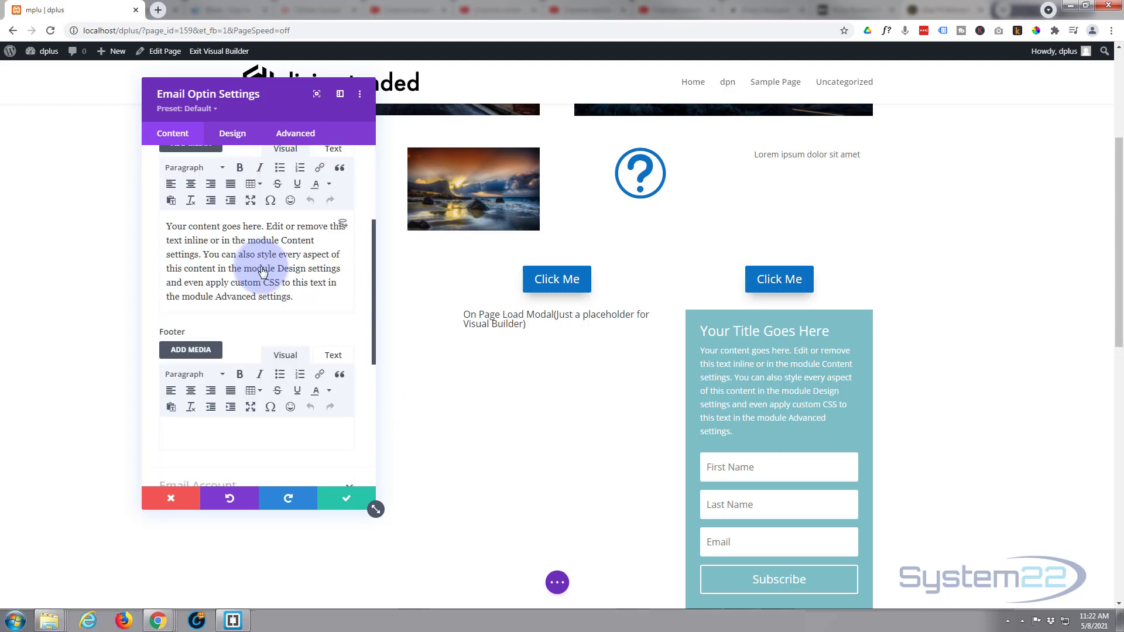
{"action": "scroll", "coordinate": [261, 266], "scroll_direction": "down", "scroll_amount": 2}
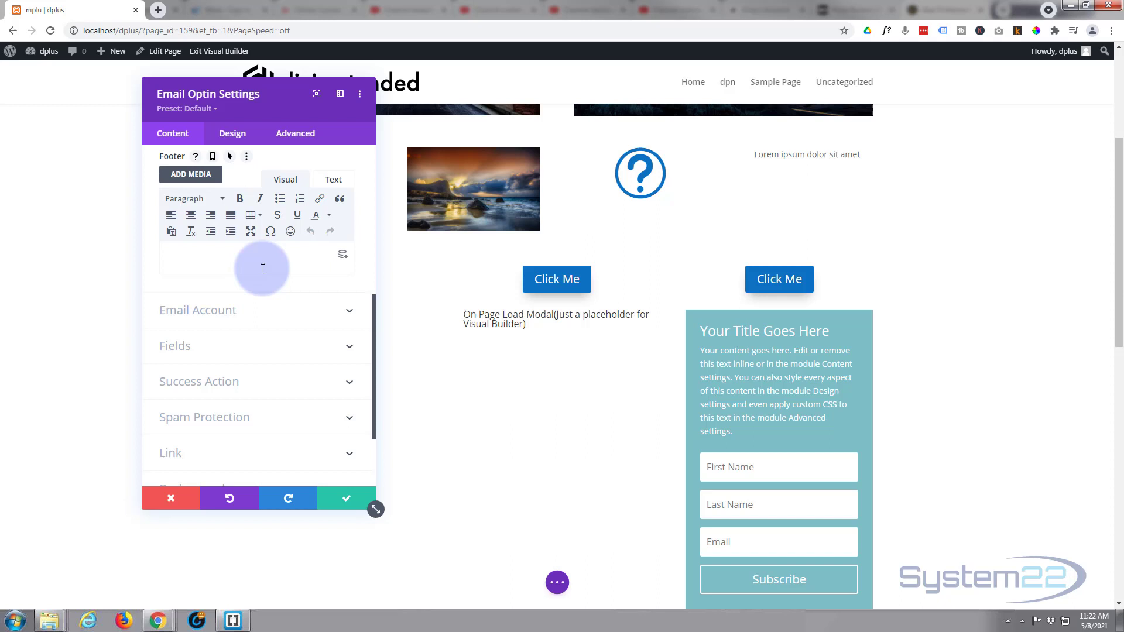
Make the Email Optin background black at 0.45 opacity, rgba(0,0,0,0.45)
{"action": "scroll", "coordinate": [263, 269], "scroll_direction": "down", "scroll_amount": 2}
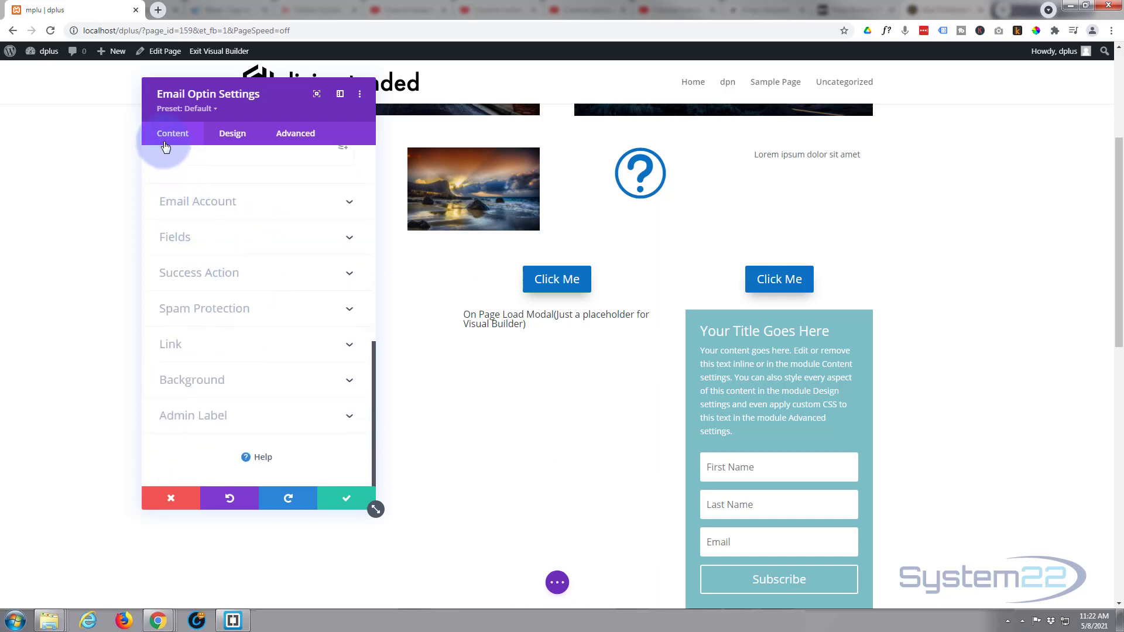
{"action": "left_click", "coordinate": [264, 383]}
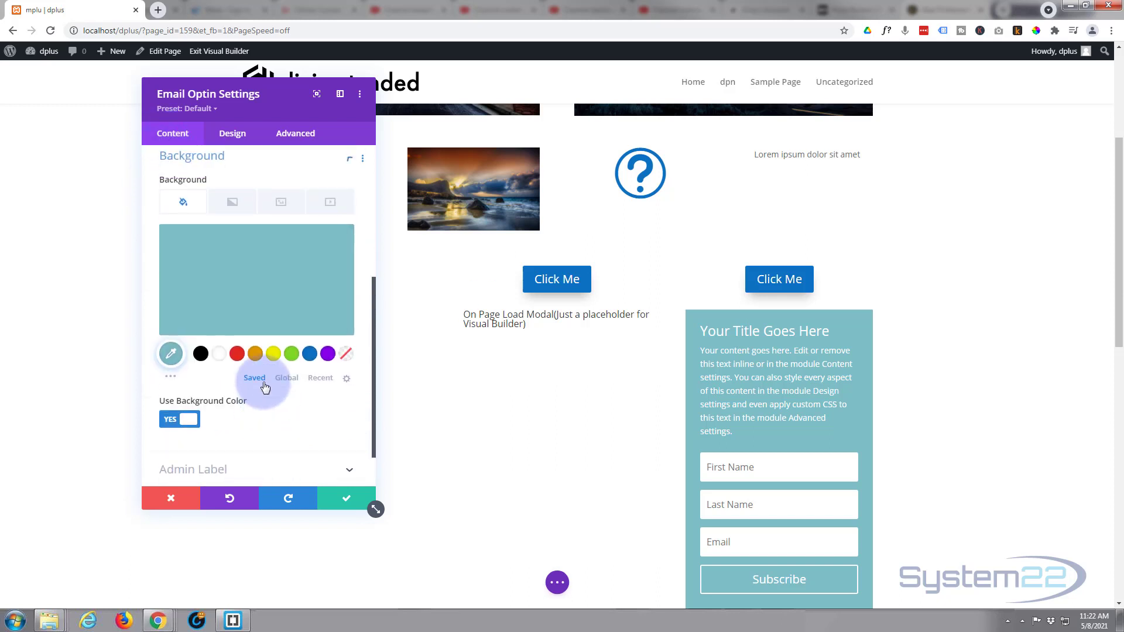
{"action": "left_click", "coordinate": [201, 361]}
{"action": "left_click", "coordinate": [307, 305]}
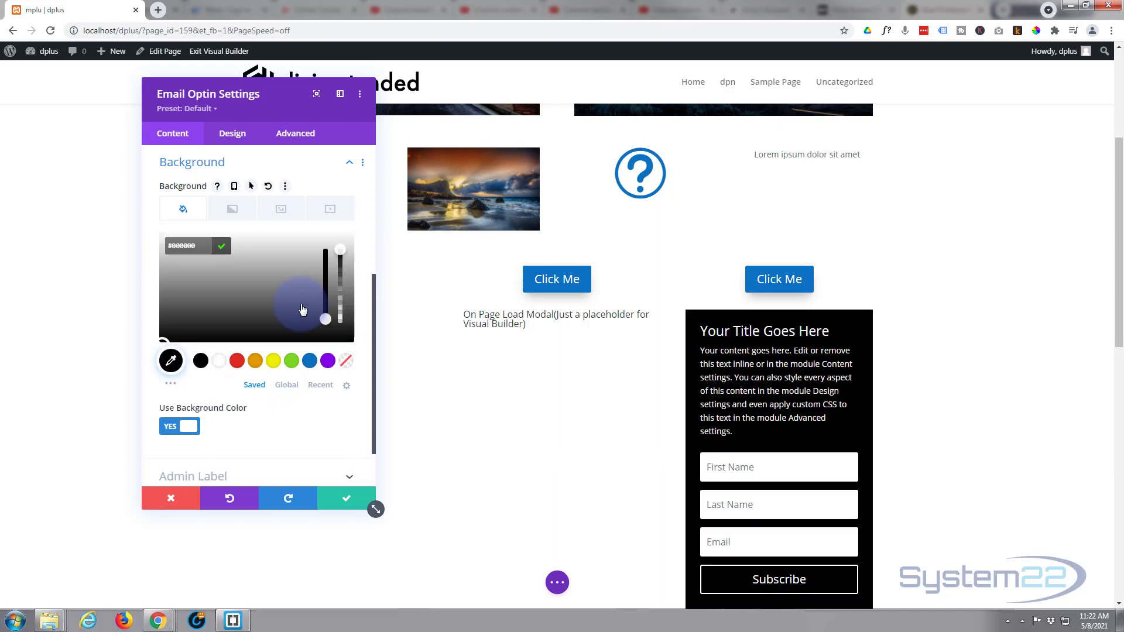
{"action": "left_click_drag", "start_coordinate": [344, 244], "coordinate": [343, 292]}
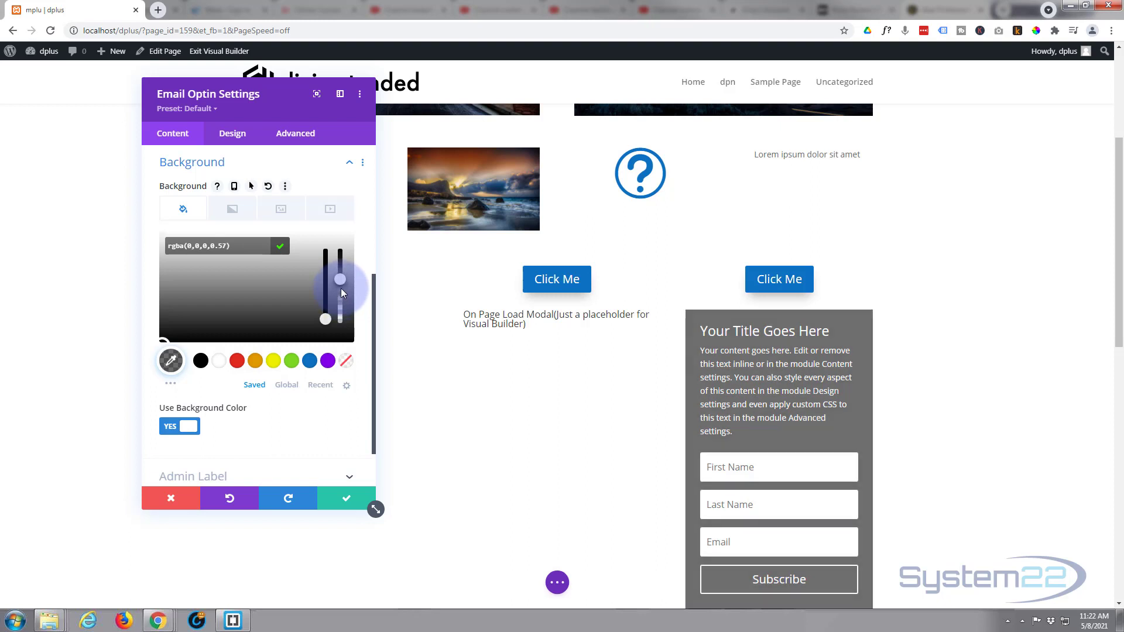
{"action": "left_click_drag", "start_coordinate": [343, 293], "coordinate": [343, 302]}
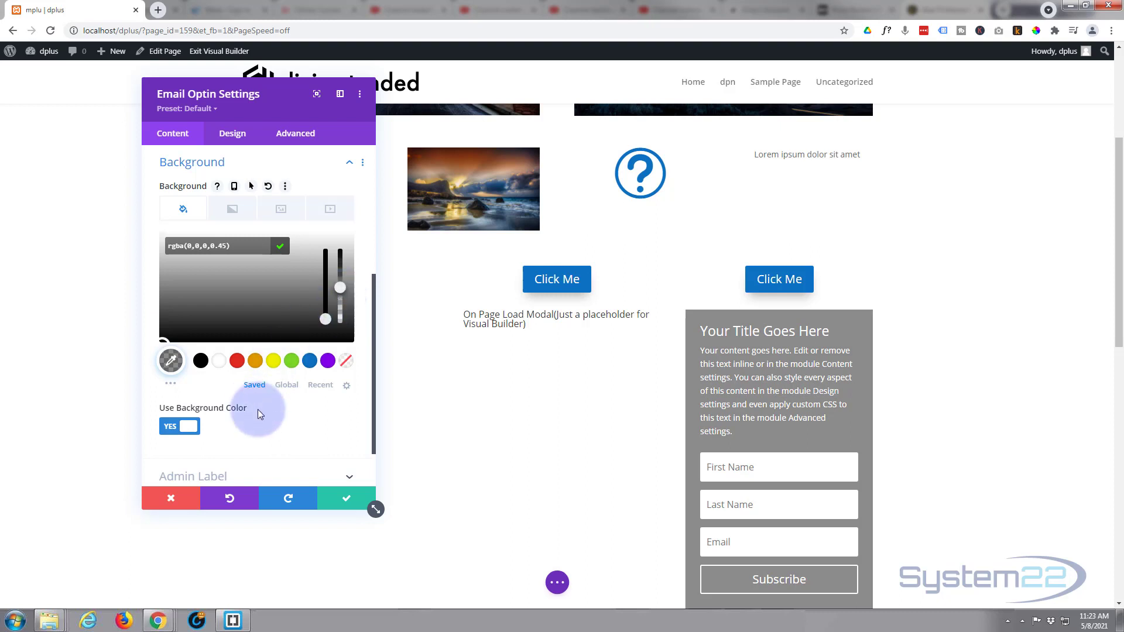
{"action": "scroll", "coordinate": [266, 427], "scroll_direction": "down", "scroll_amount": 1}
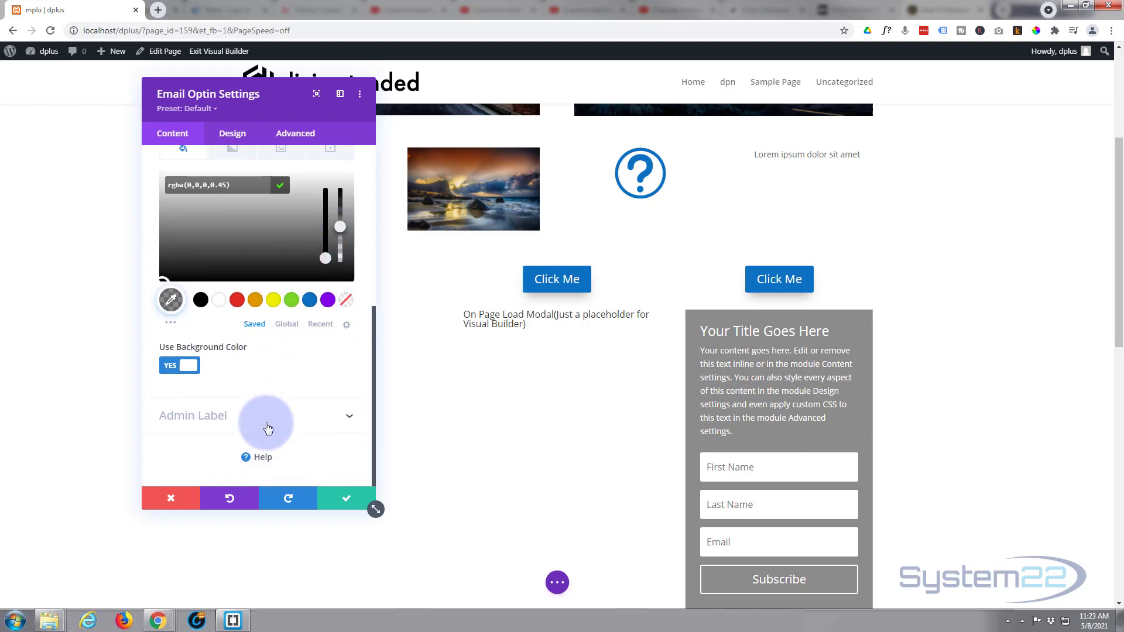
{"action": "scroll", "coordinate": [269, 429], "scroll_direction": "up", "scroll_amount": 5}
{"action": "scroll", "coordinate": [270, 429], "scroll_direction": "up", "scroll_amount": 1}
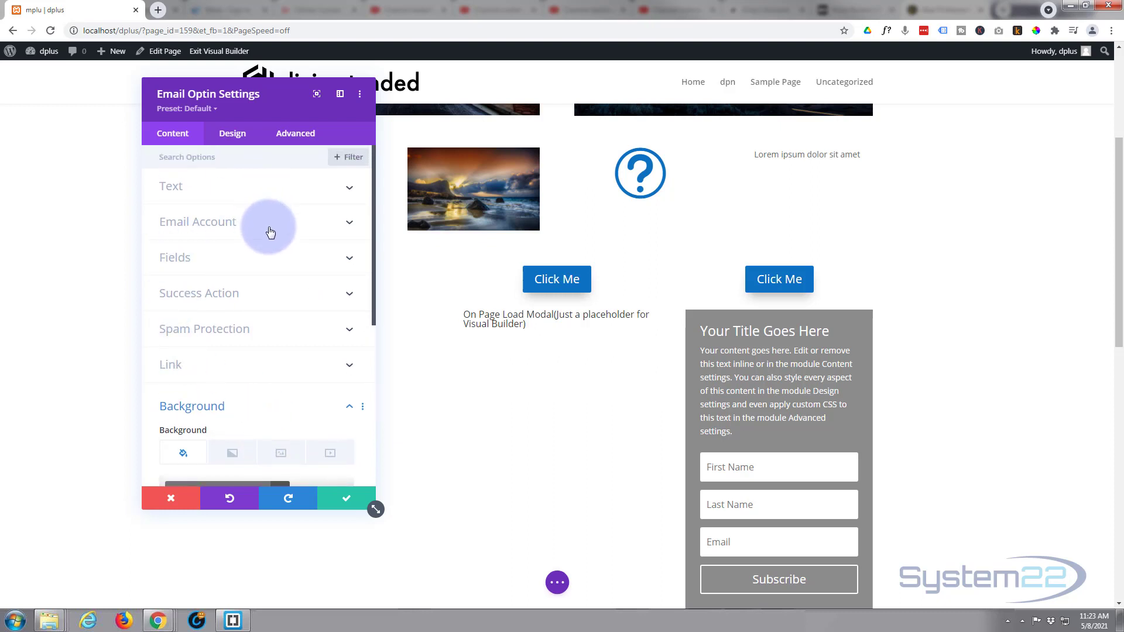
Keep MailChimp as the Email Account provider and select the S22 Subs list
{"action": "left_click", "coordinate": [299, 230]}
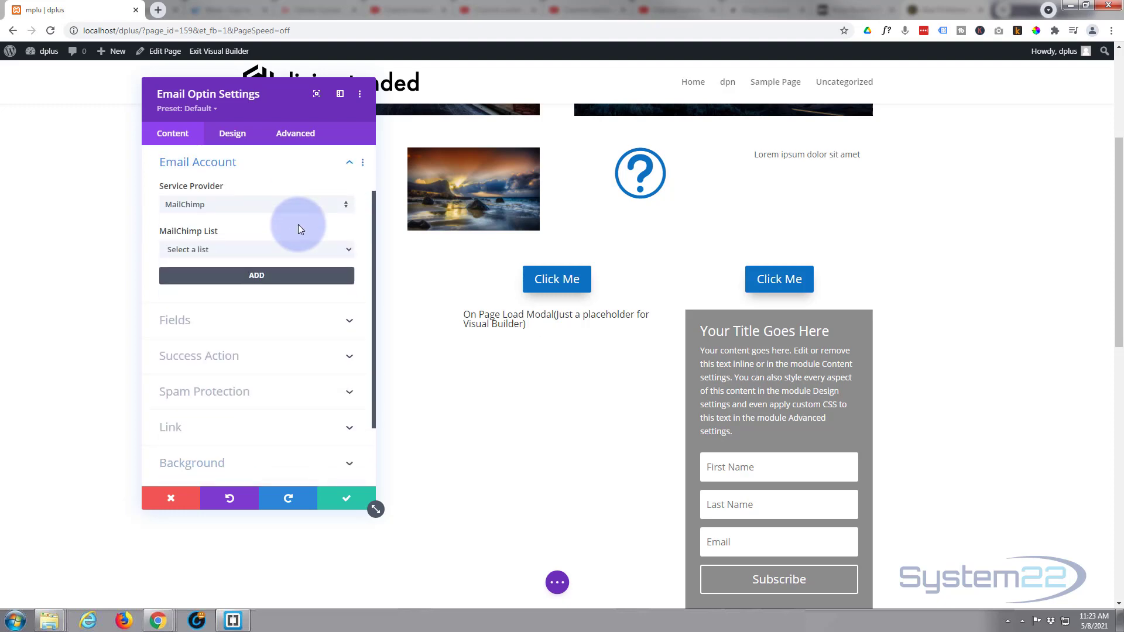
{"action": "left_click", "coordinate": [232, 205]}
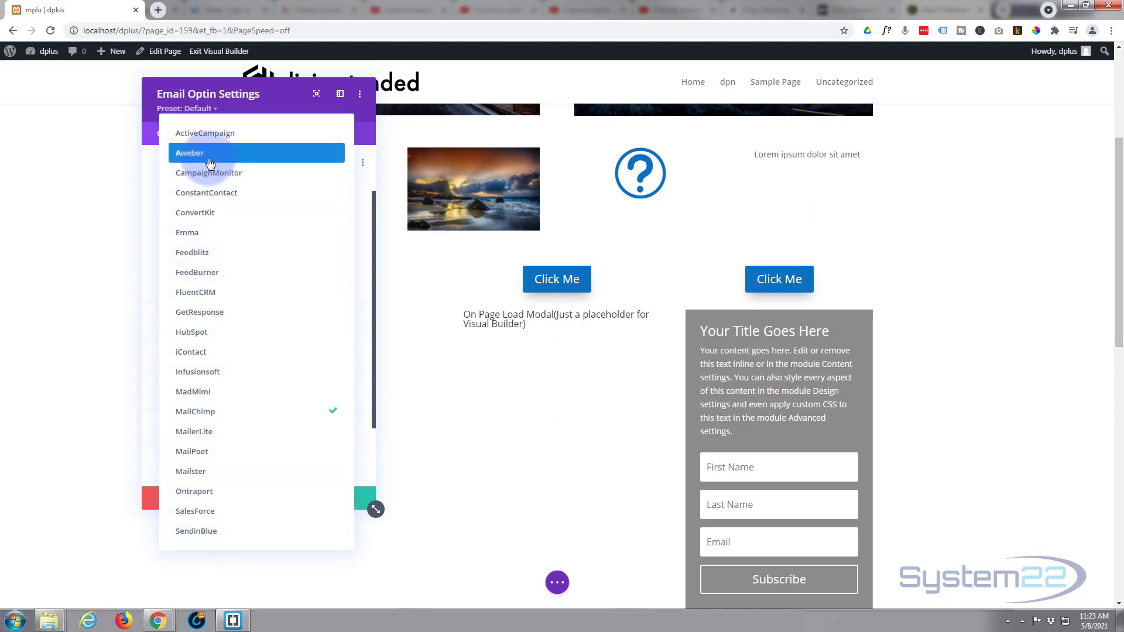
{"action": "left_click", "coordinate": [150, 128]}
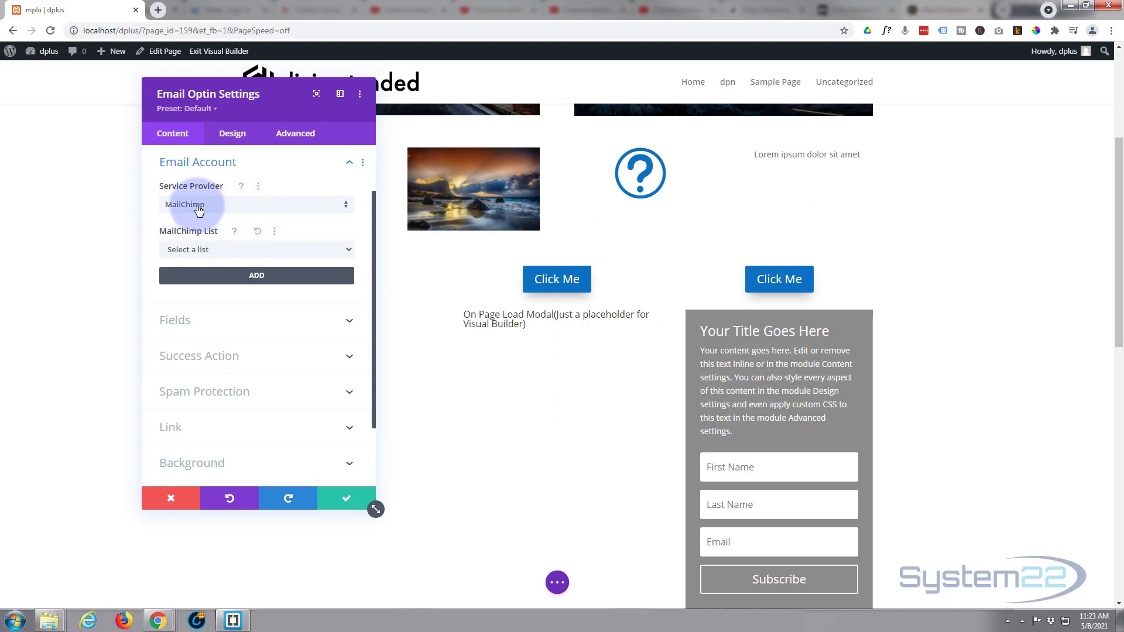
{"action": "left_click", "coordinate": [221, 252]}
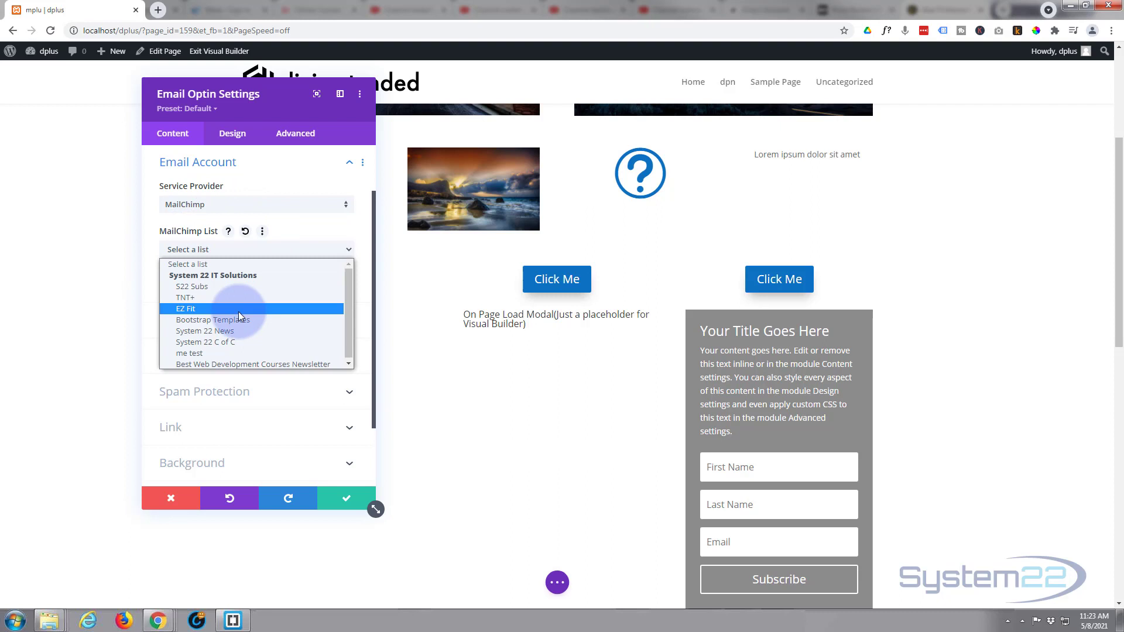
{"action": "left_click", "coordinate": [188, 286]}
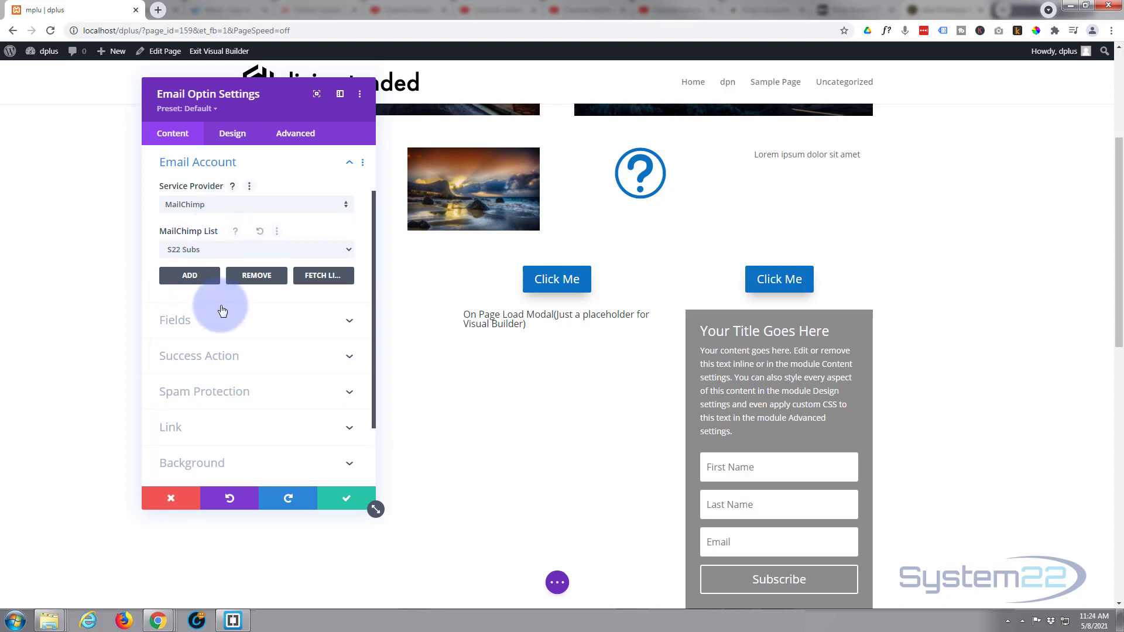
Switch Use Single Name Field to Yes and expand the Success Action settings
{"action": "scroll", "coordinate": [226, 275], "scroll_direction": "down", "scroll_amount": 2}
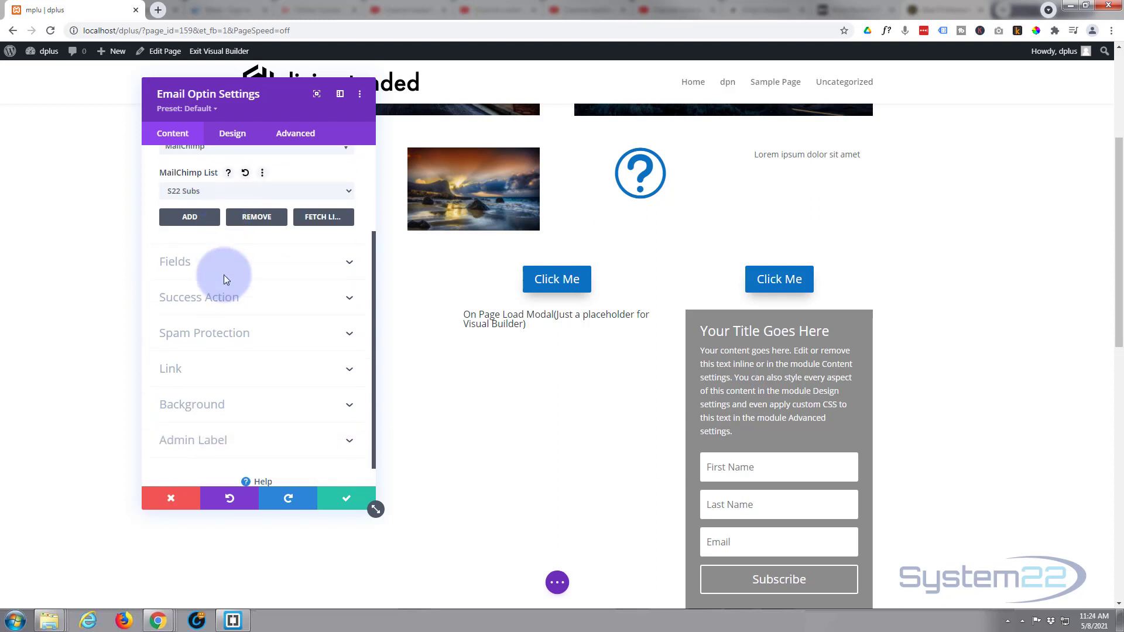
{"action": "left_click", "coordinate": [251, 261]}
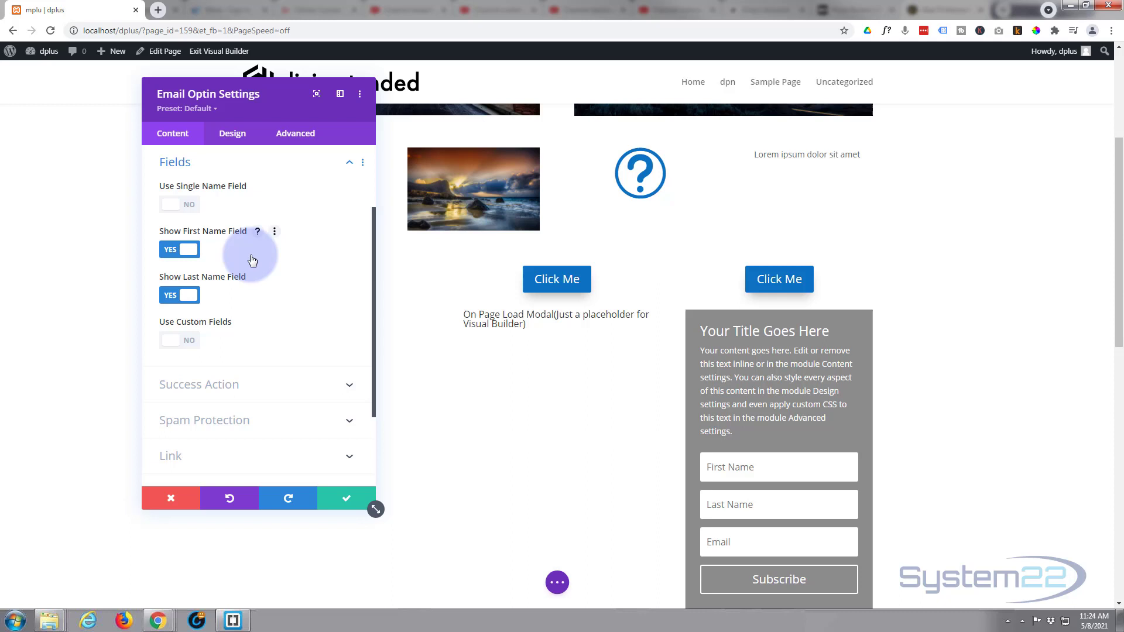
{"action": "left_click", "coordinate": [188, 208]}
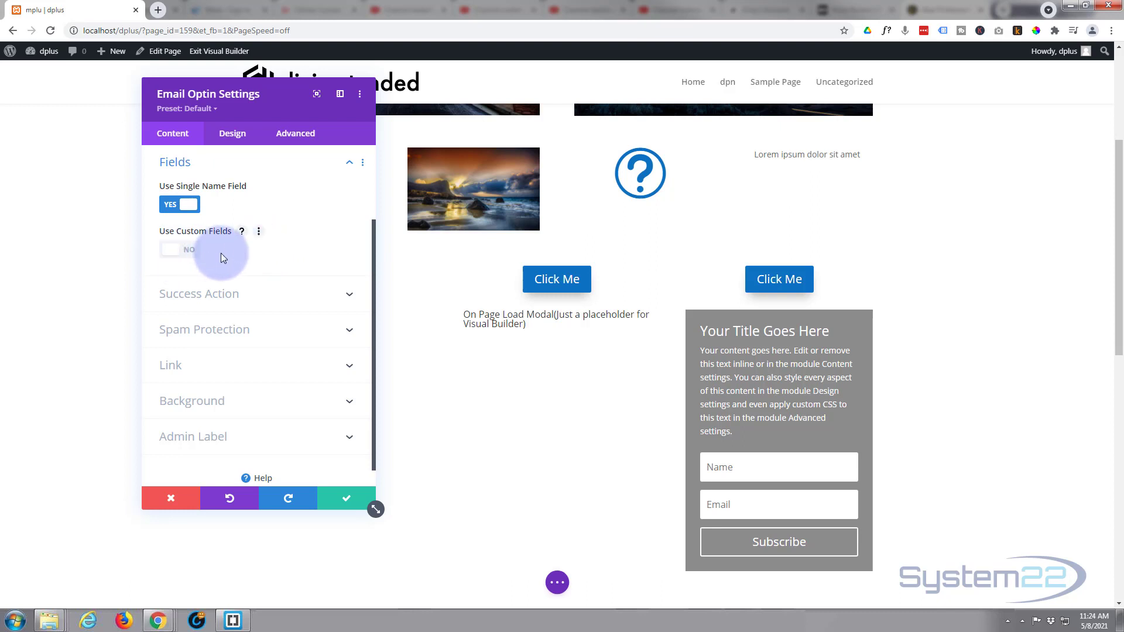
{"action": "left_click", "coordinate": [251, 295]}
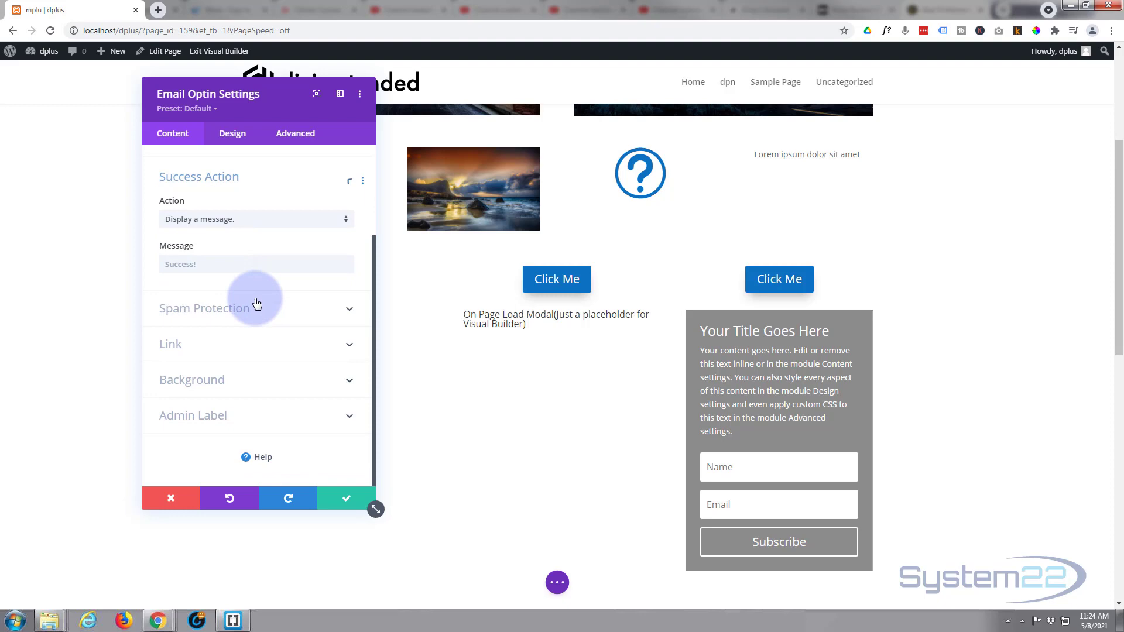
Set the success message to 'You have subscribed', leave spam protection off, and save the optin settings
{"action": "left_click", "coordinate": [167, 267]}
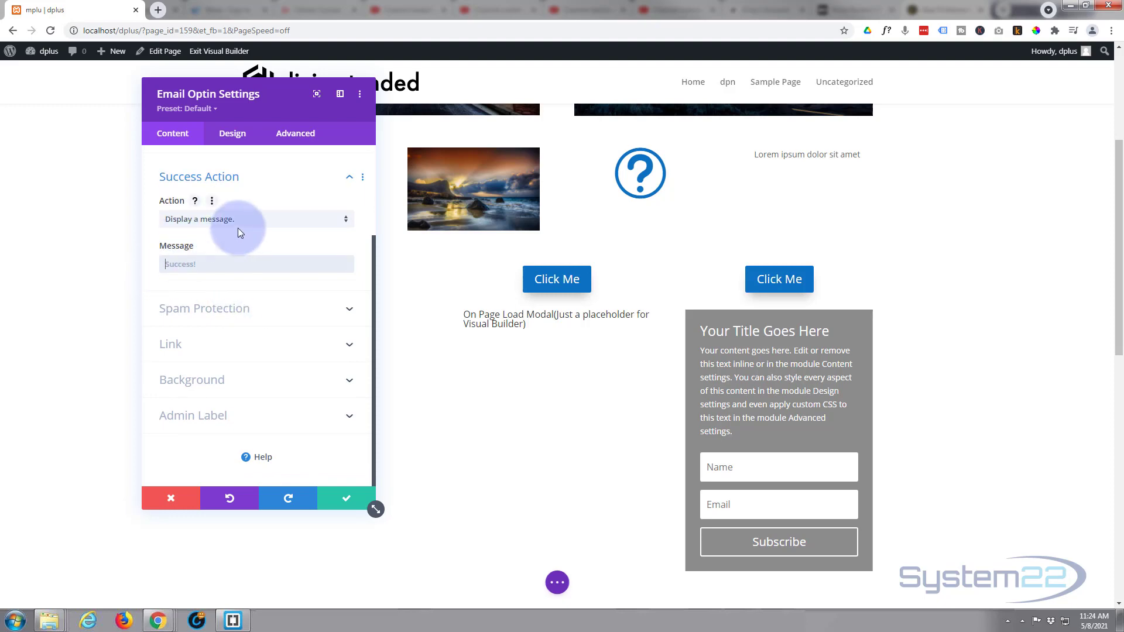
{"action": "type", "text": "You have subs"}
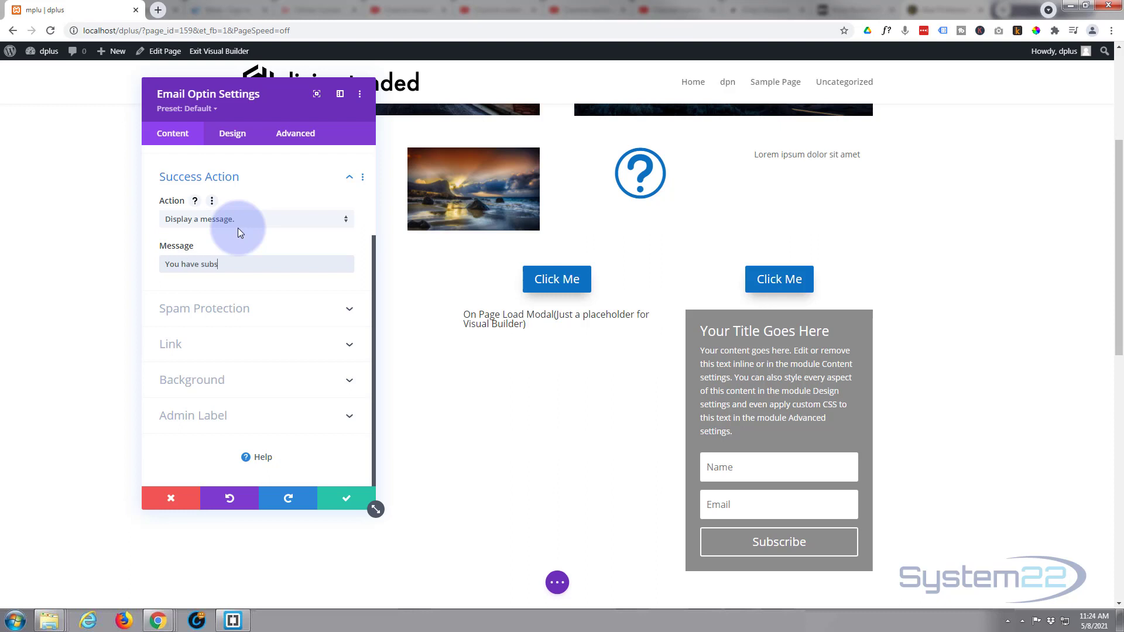
{"action": "type", "text": "cribed!"}
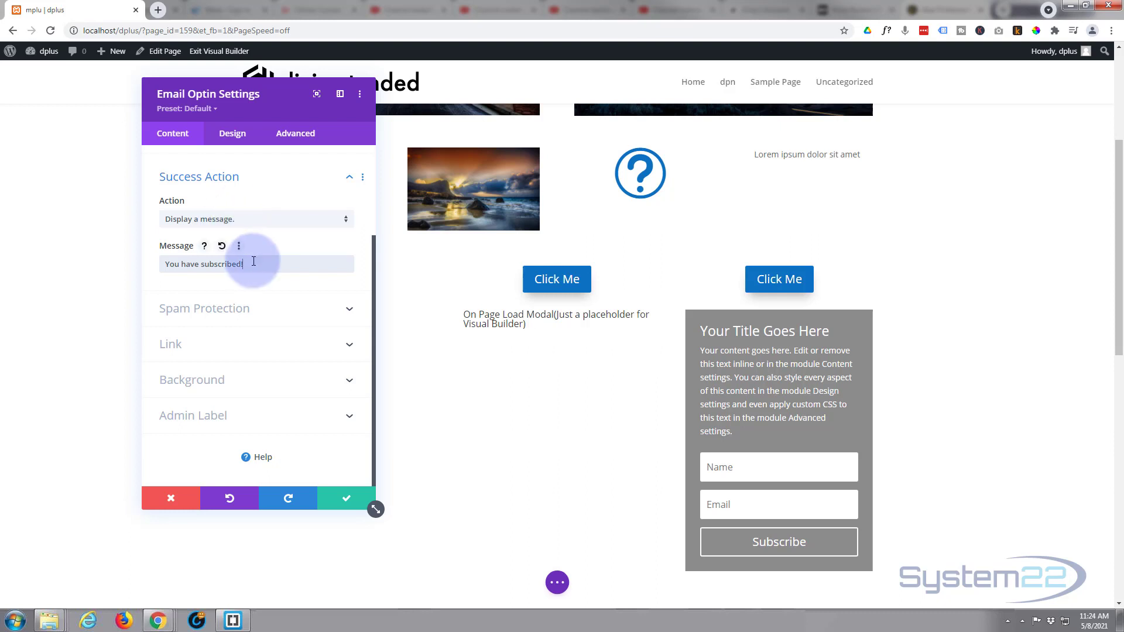
{"action": "left_click", "coordinate": [288, 316]}
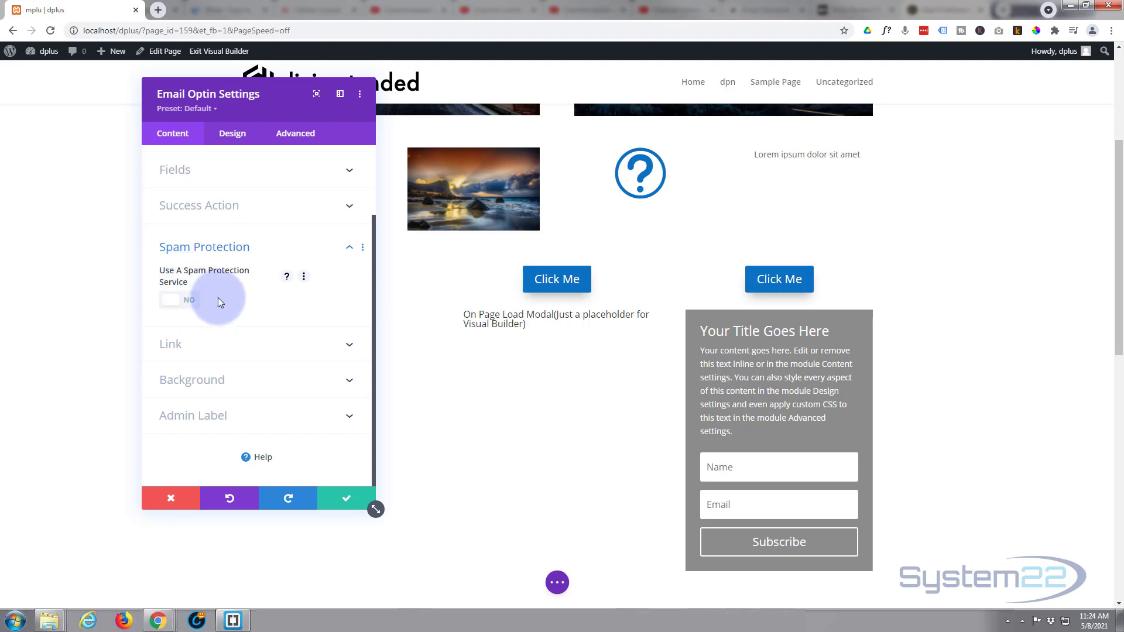
{"action": "left_click", "coordinate": [184, 308]}
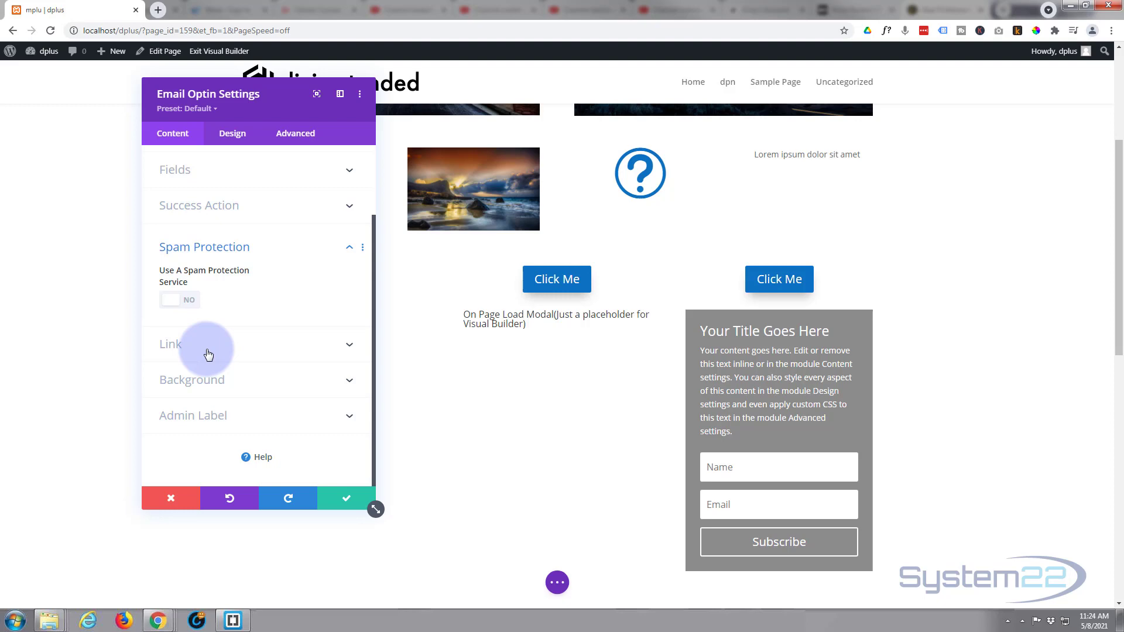
{"action": "left_click", "coordinate": [346, 501]}
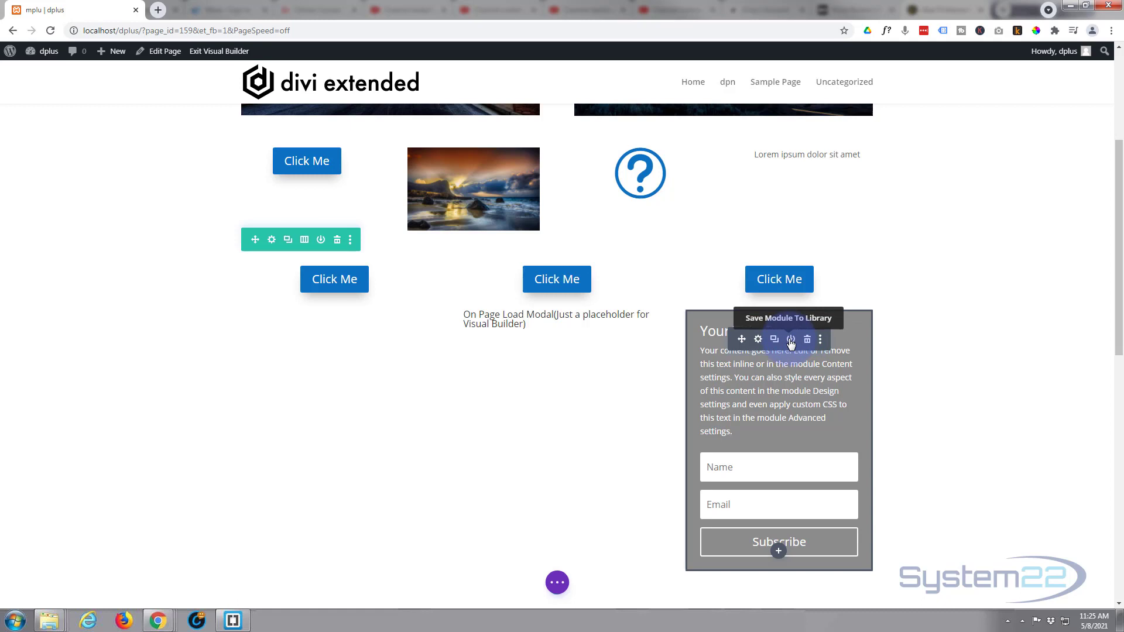
Save the Email Optin module to the Divi Library as the layout 'Mailchimp signup'
{"action": "left_click", "coordinate": [791, 340]}
{"action": "left_click", "coordinate": [790, 199]}
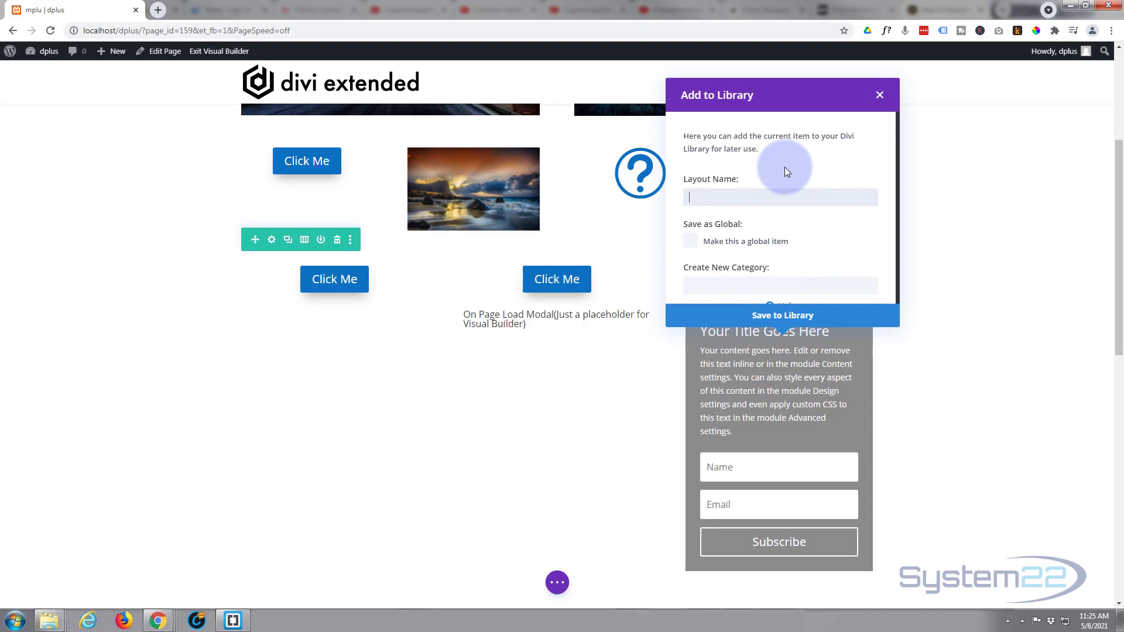
{"action": "type", "text": "Mailchimp signup"}
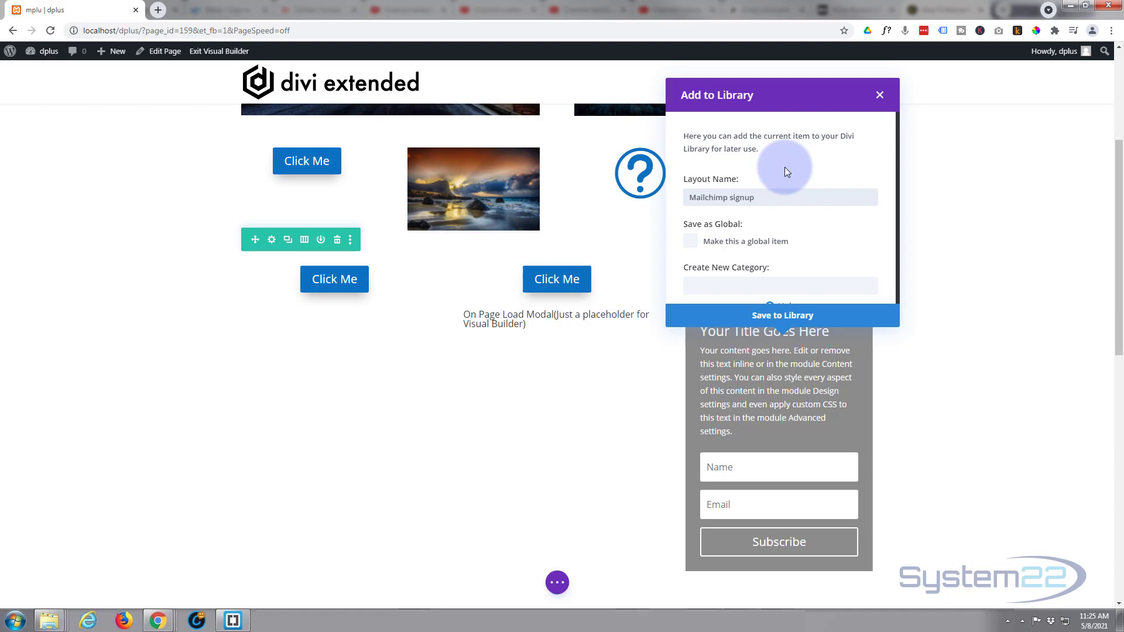
{"action": "left_click", "coordinate": [781, 318]}
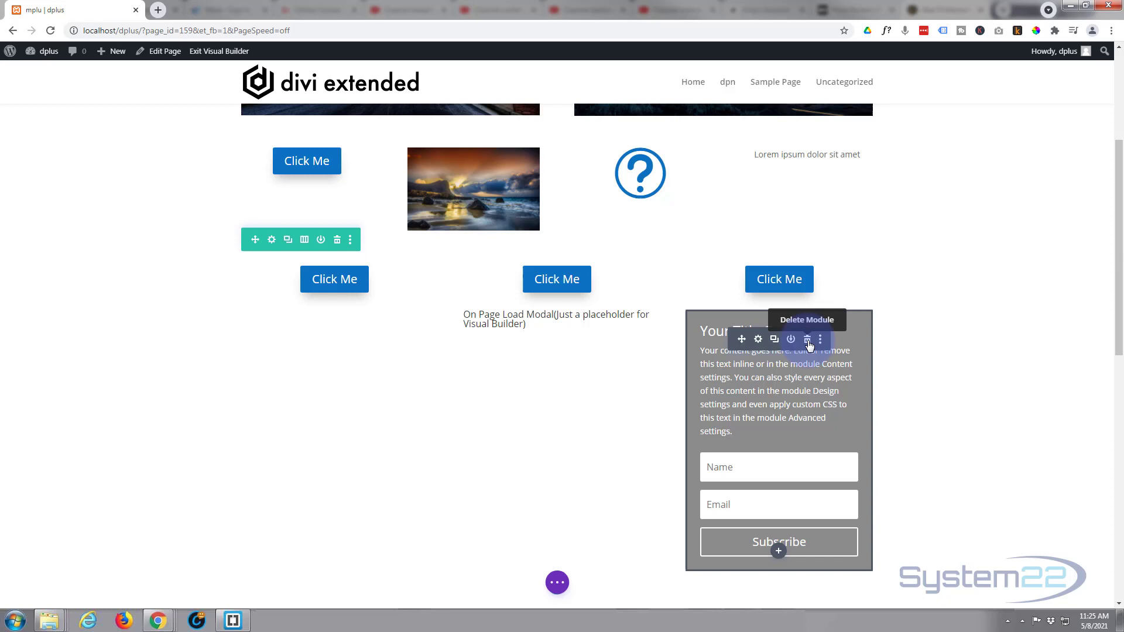
Delete the optin module, save the page as a draft, and reload it in the browser
{"action": "left_click", "coordinate": [807, 340]}
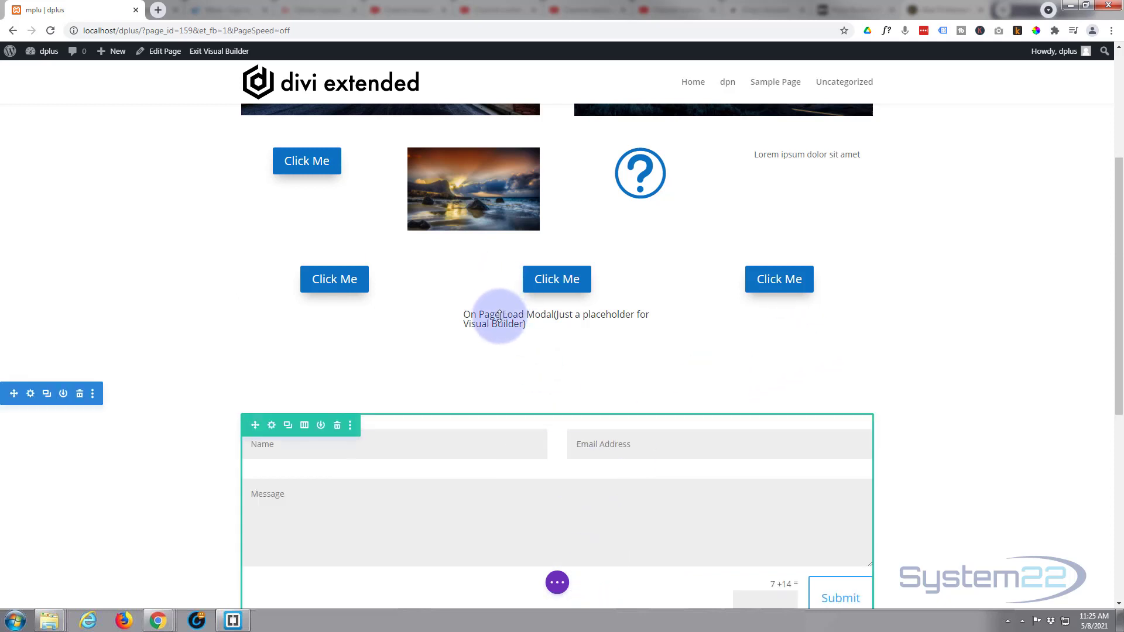
{"action": "mouse_move", "coordinate": [502, 318]}
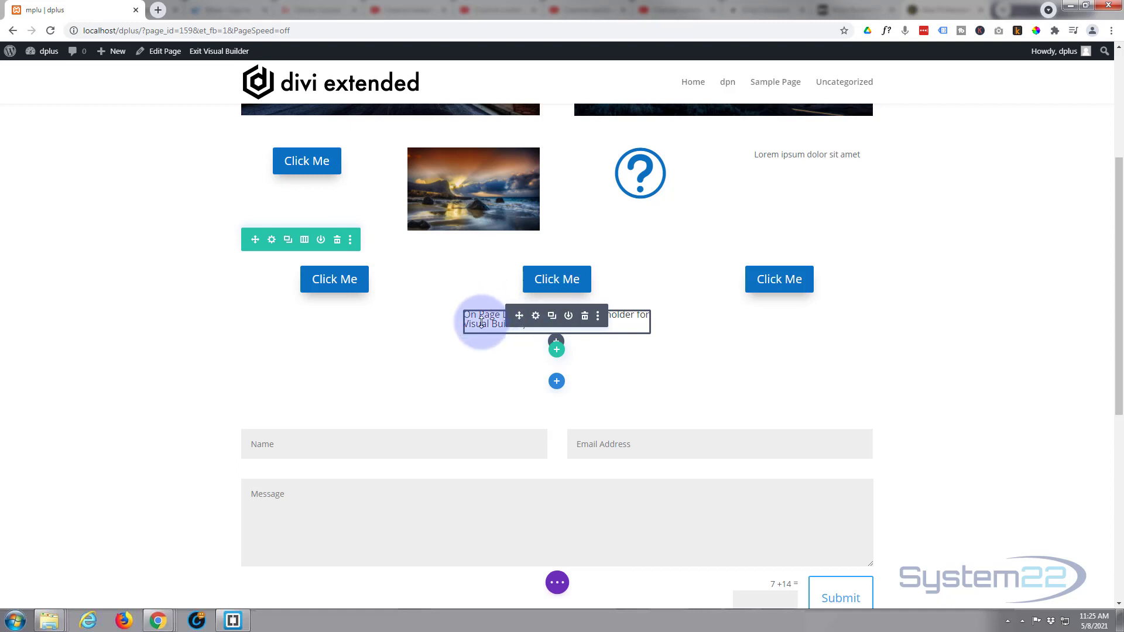
{"action": "left_click", "coordinate": [557, 582]}
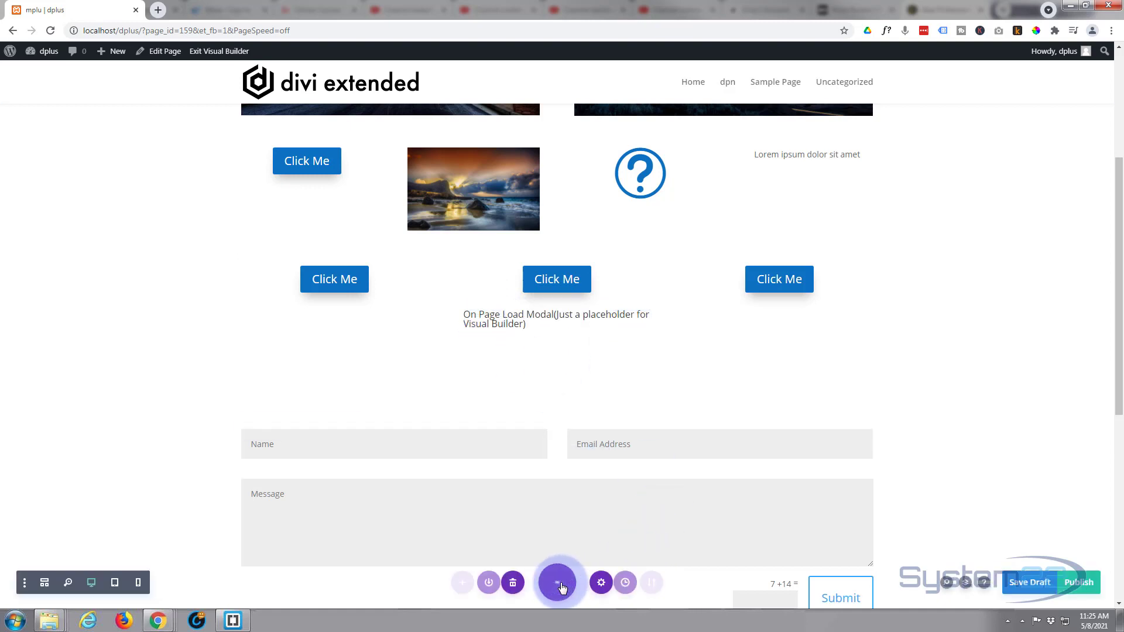
{"action": "left_click", "coordinate": [1018, 584]}
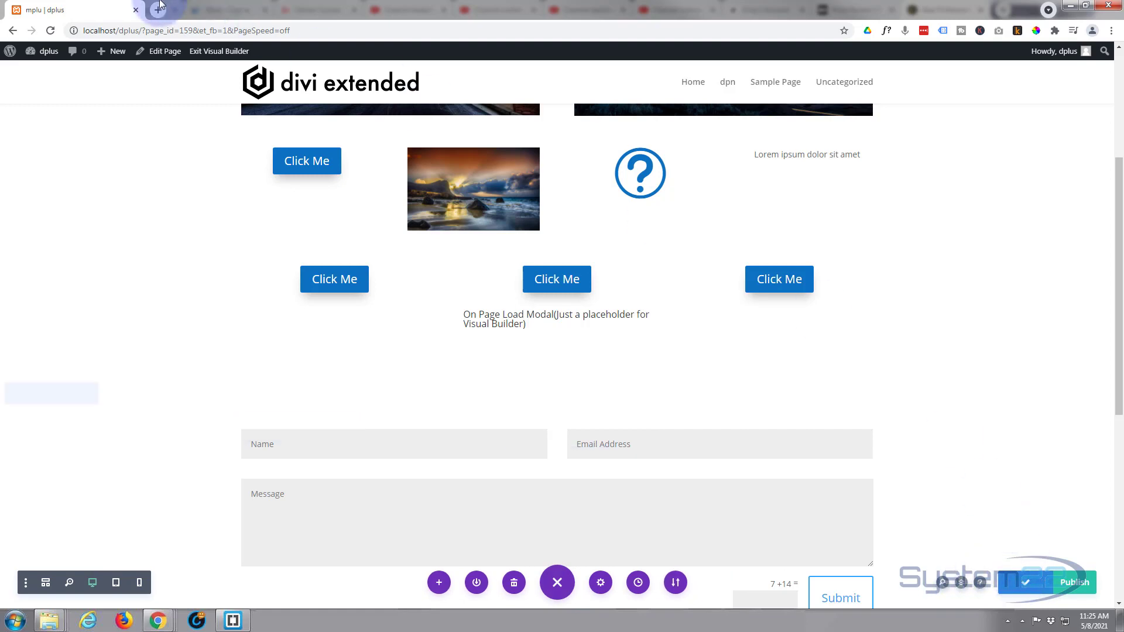
{"action": "left_click", "coordinate": [51, 31]}
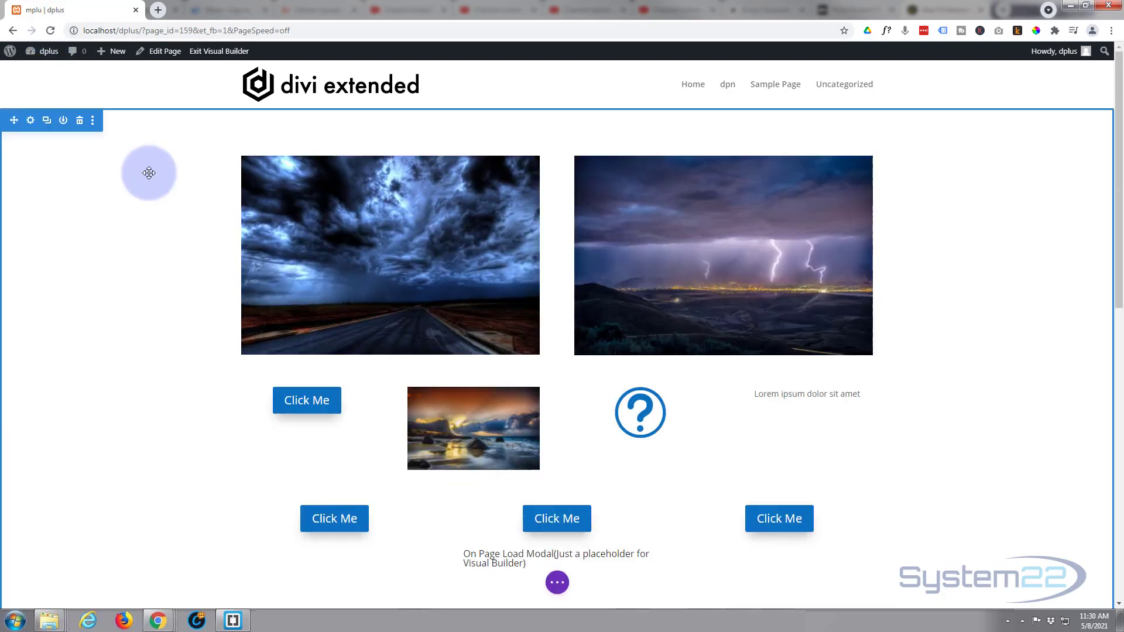
Set the DP Modal's Modal Body content type to Divi Library Layout using 'Mailchimp Signup'
{"action": "scroll", "coordinate": [190, 174], "scroll_direction": "down", "scroll_amount": 3}
{"action": "scroll", "coordinate": [193, 174], "scroll_direction": "down", "scroll_amount": 1}
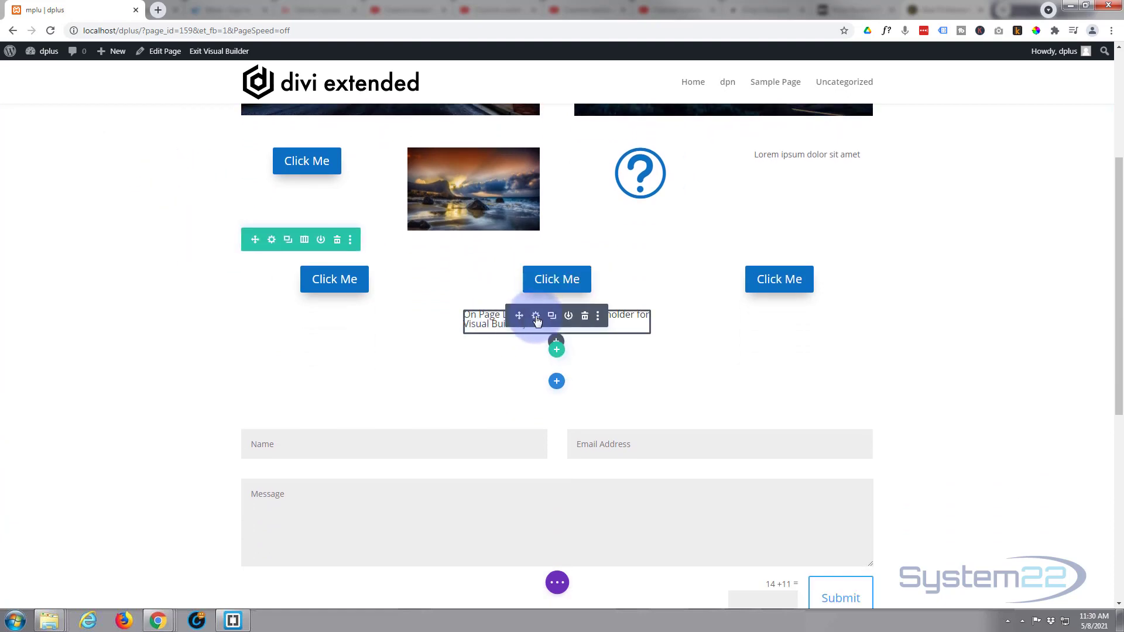
{"action": "left_click", "coordinate": [536, 316]}
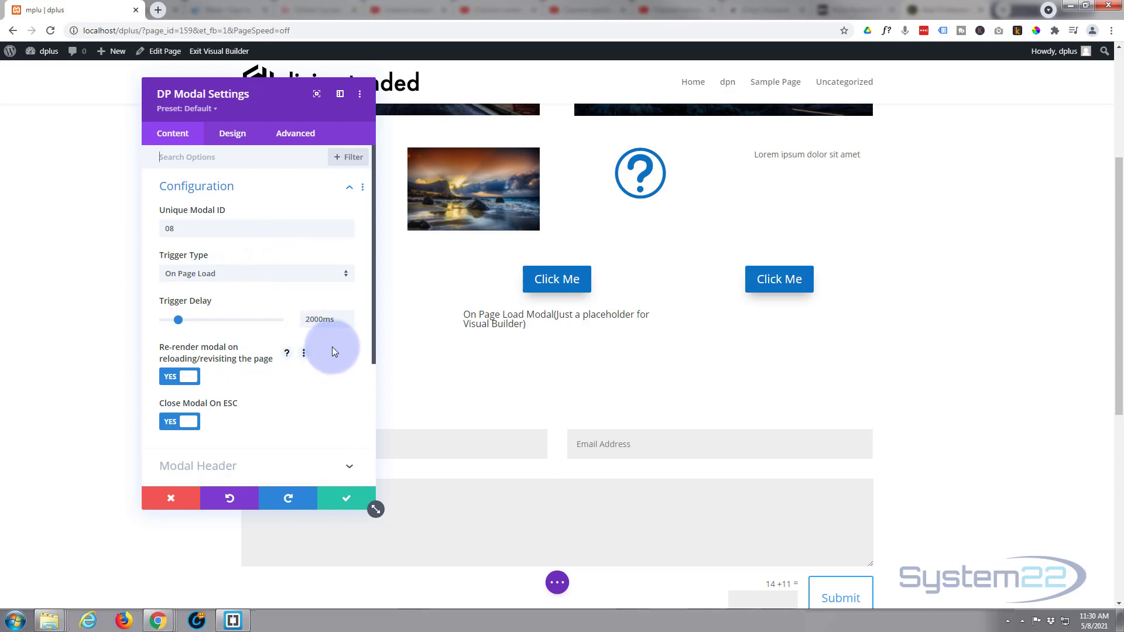
{"action": "scroll", "coordinate": [332, 349], "scroll_direction": "down", "scroll_amount": 1}
{"action": "scroll", "coordinate": [331, 349], "scroll_direction": "down", "scroll_amount": 1}
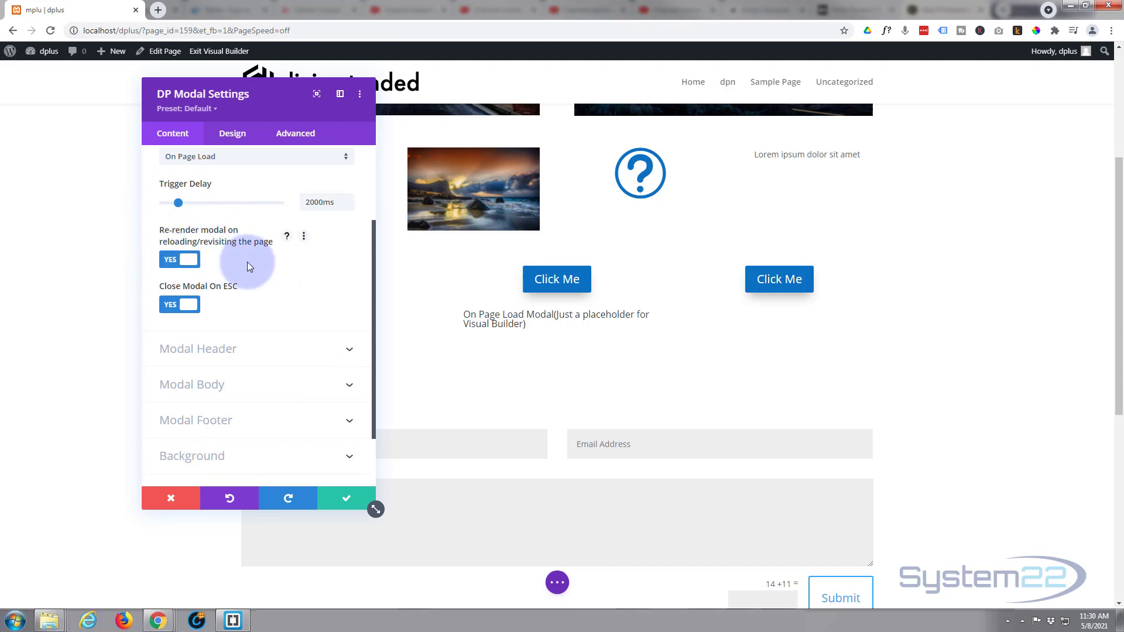
{"action": "scroll", "coordinate": [297, 274], "scroll_direction": "down", "scroll_amount": 1}
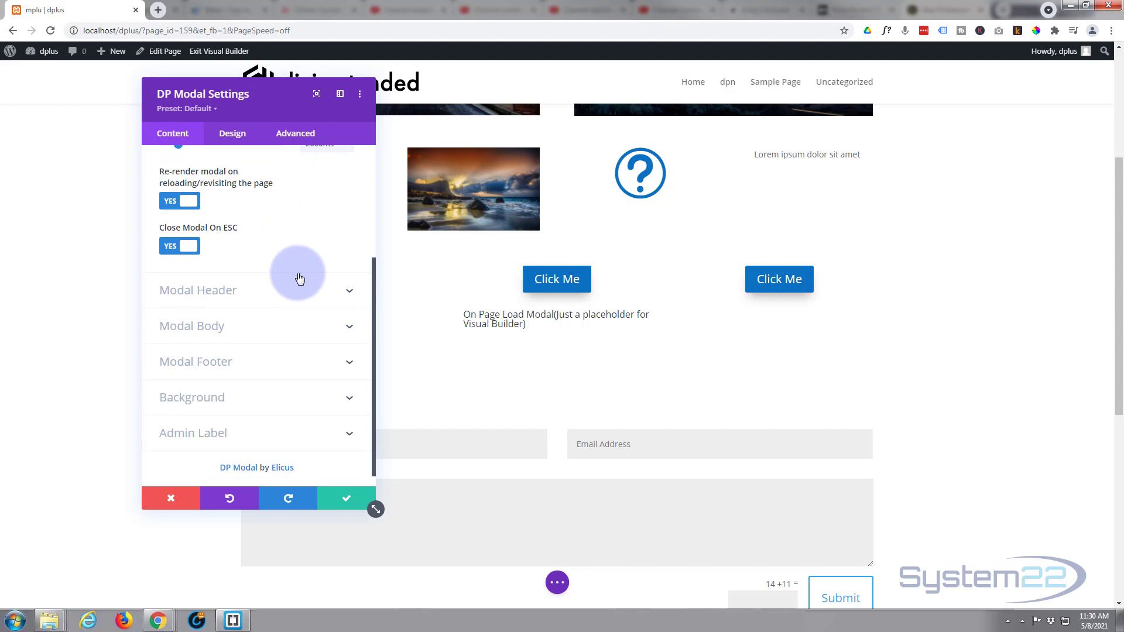
{"action": "left_click", "coordinate": [253, 326]}
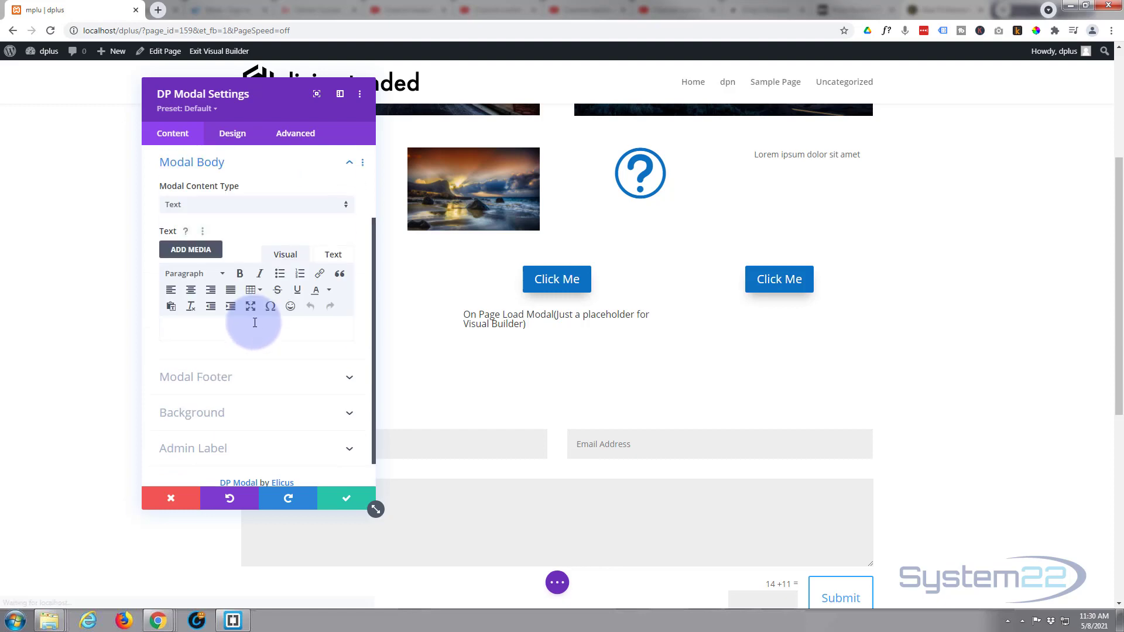
{"action": "left_click", "coordinate": [227, 206]}
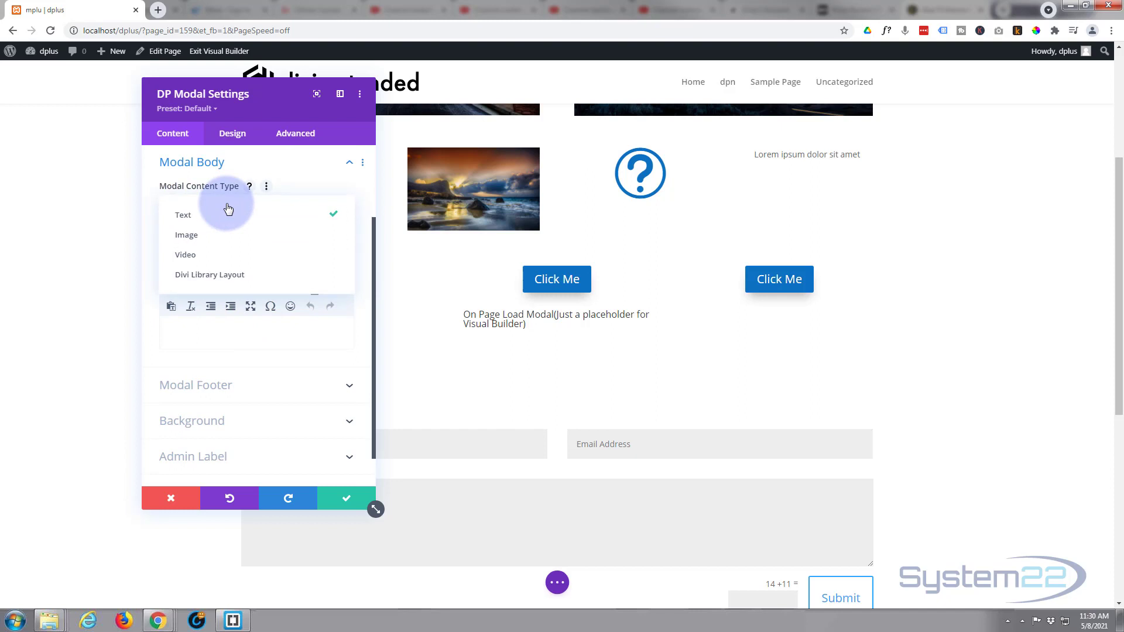
{"action": "left_click", "coordinate": [210, 276]}
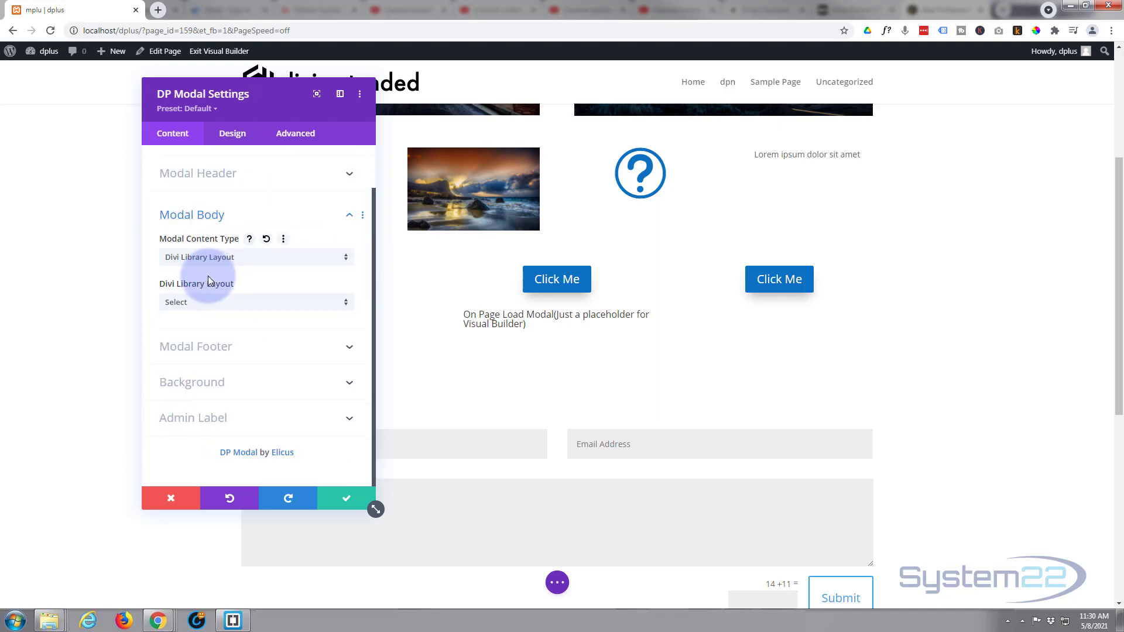
{"action": "left_click", "coordinate": [233, 304]}
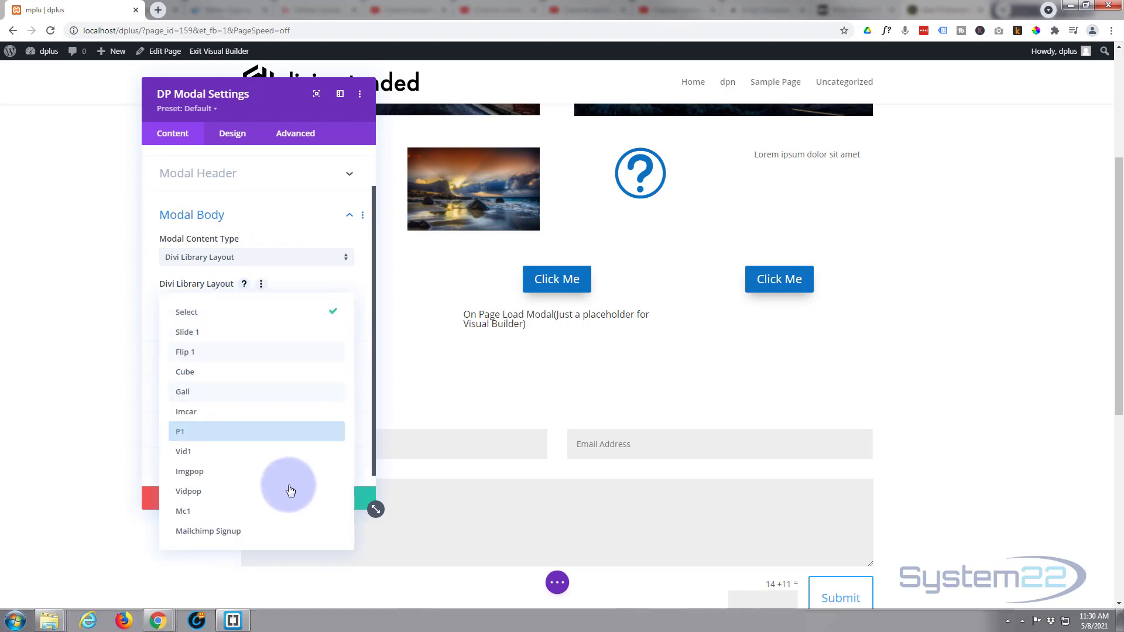
{"action": "left_click", "coordinate": [206, 532]}
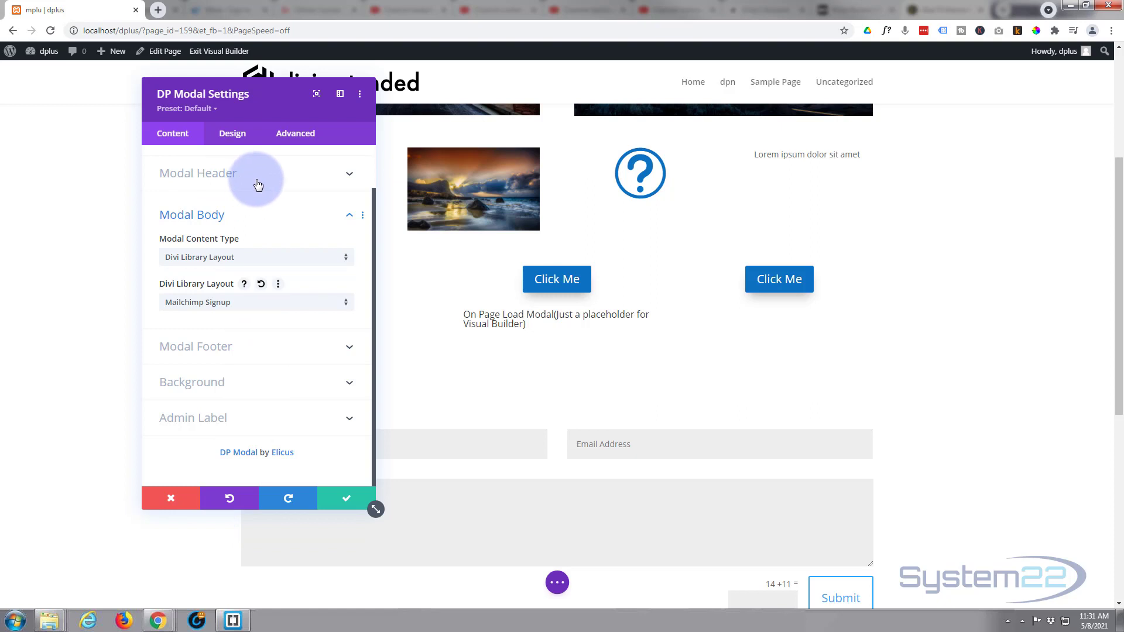
Switch Show Header to NO and keep the modal footer enabled at YES
{"action": "left_click", "coordinate": [275, 179]}
{"action": "left_click", "coordinate": [248, 223]}
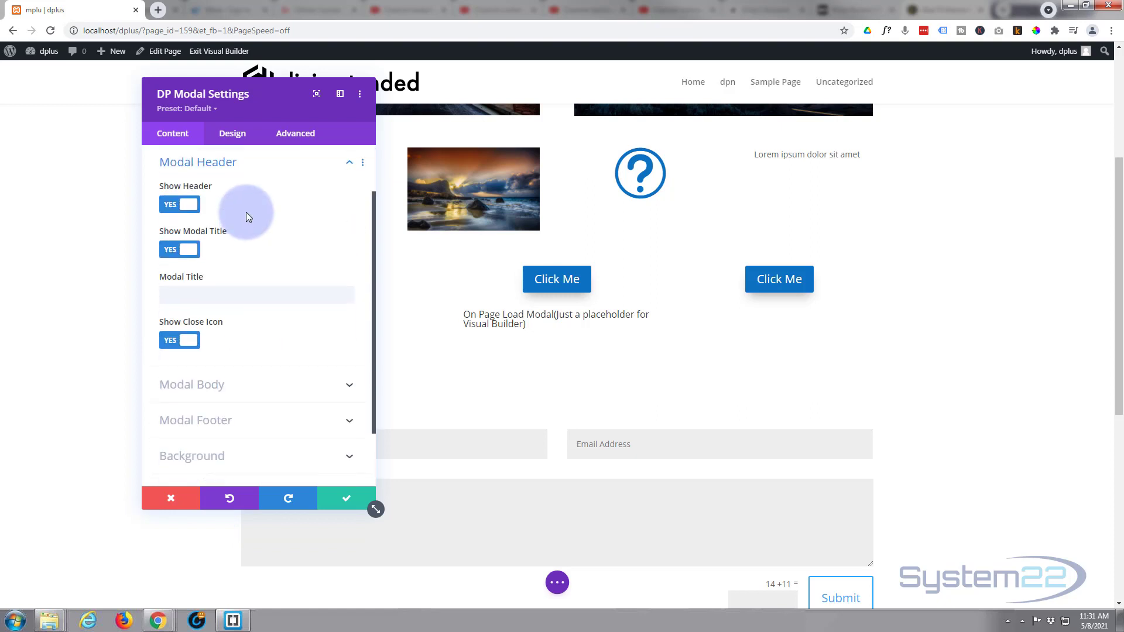
{"action": "left_click", "coordinate": [174, 206]}
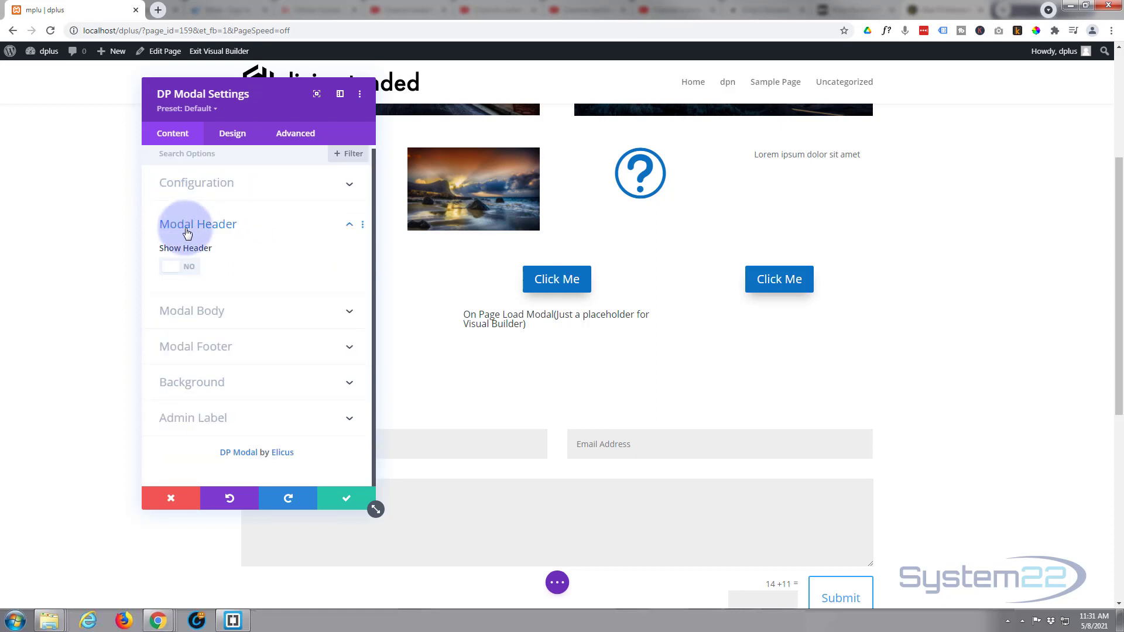
{"action": "left_click", "coordinate": [230, 349]}
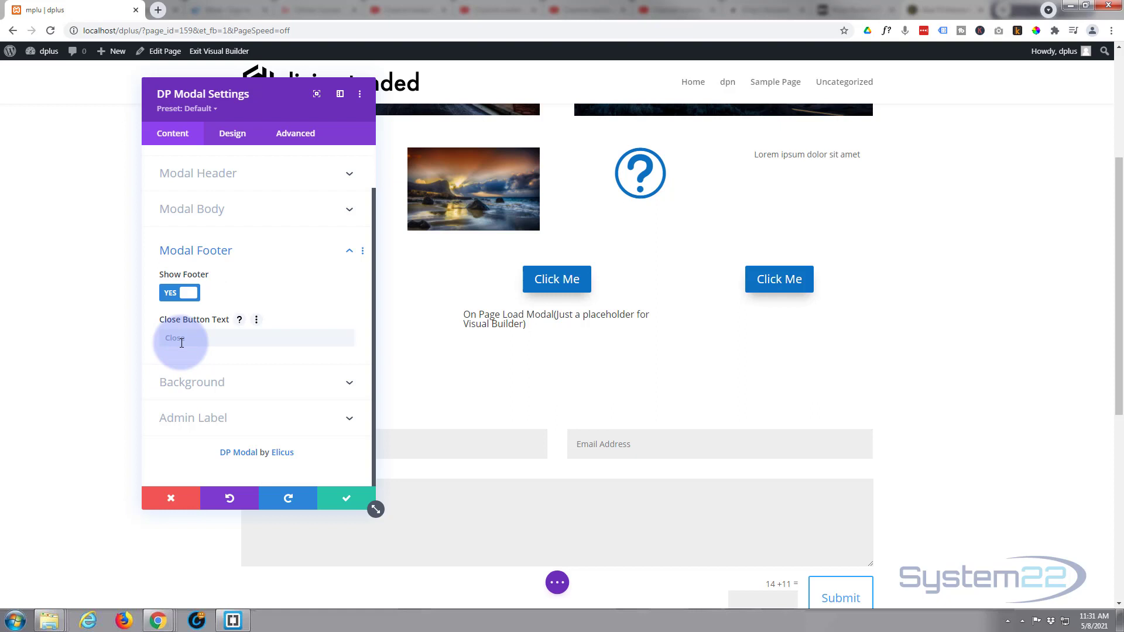
Set the sunset beach photo as the DP Modal's background image
{"action": "left_click", "coordinate": [243, 385]}
{"action": "scroll", "coordinate": [227, 281], "scroll_direction": "down", "scroll_amount": 2}
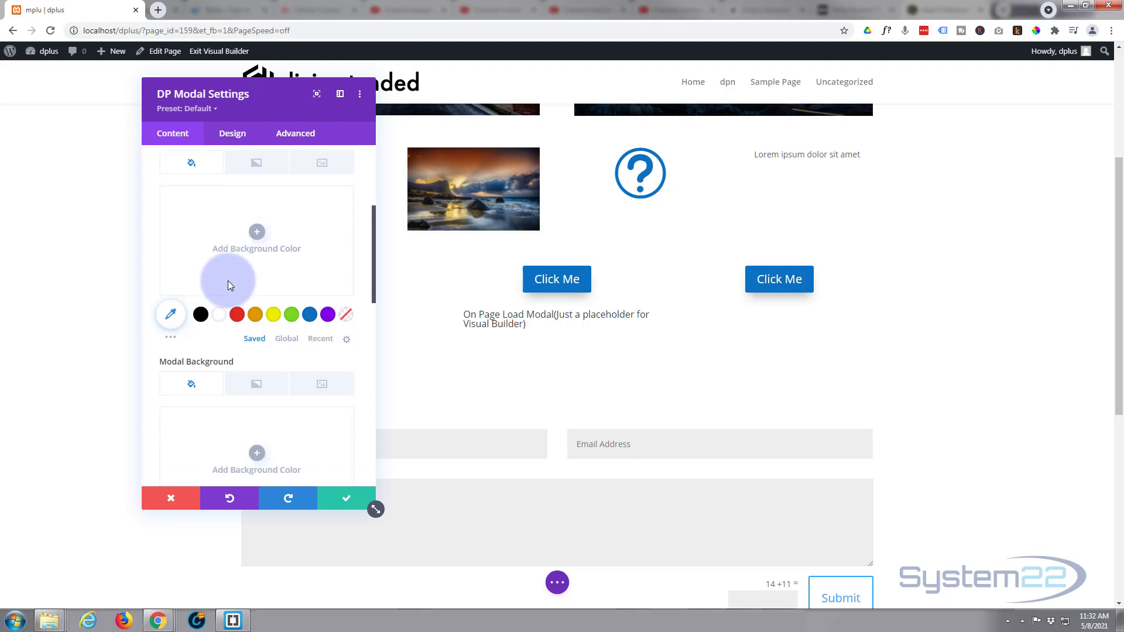
{"action": "scroll", "coordinate": [227, 281], "scroll_direction": "down", "scroll_amount": 3}
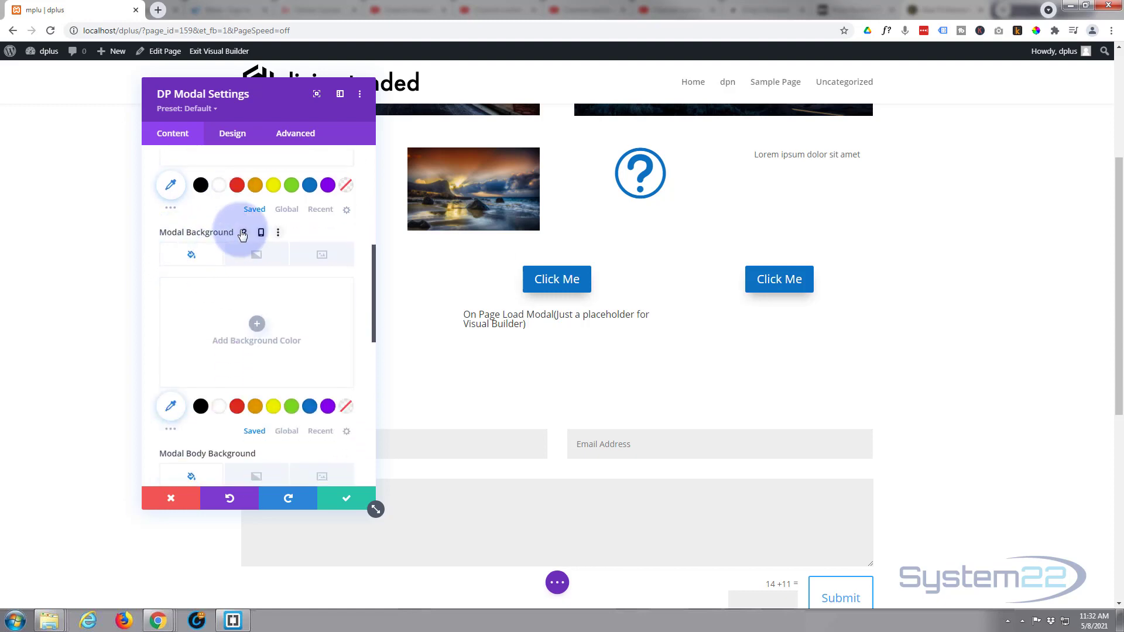
{"action": "left_click", "coordinate": [315, 256]}
{"action": "left_click", "coordinate": [264, 325]}
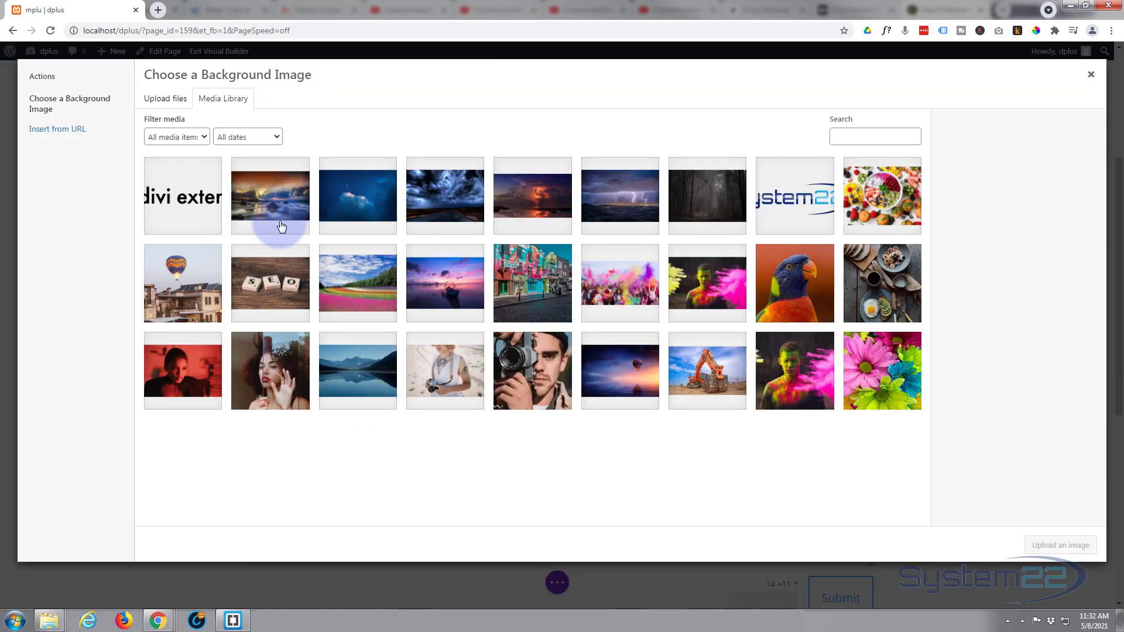
{"action": "left_click", "coordinate": [278, 210]}
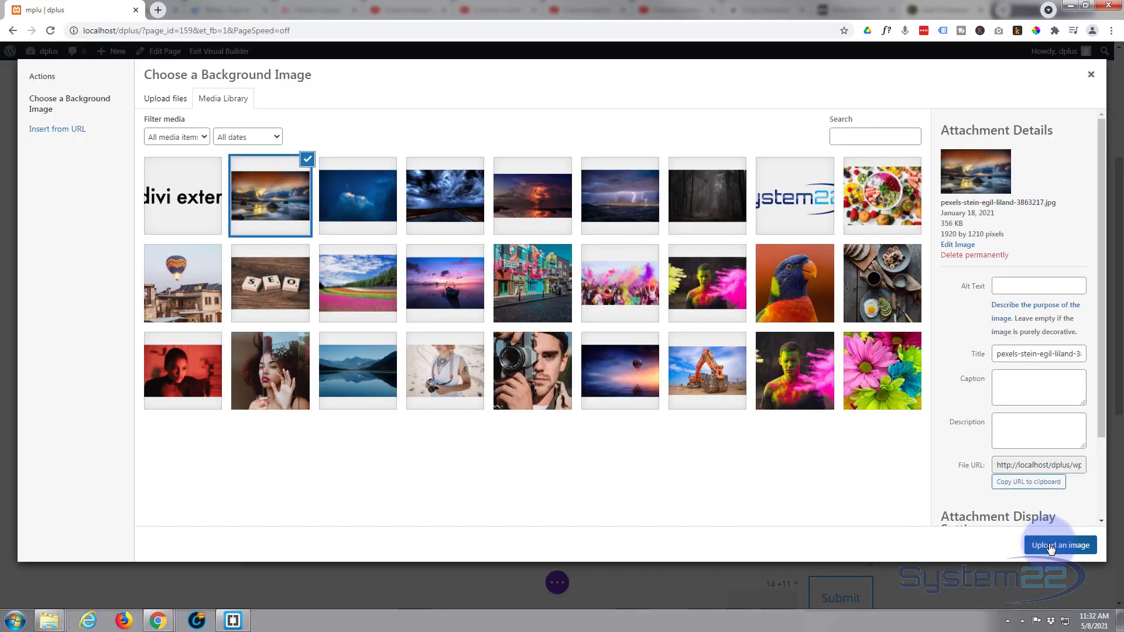
{"action": "left_click", "coordinate": [1051, 548]}
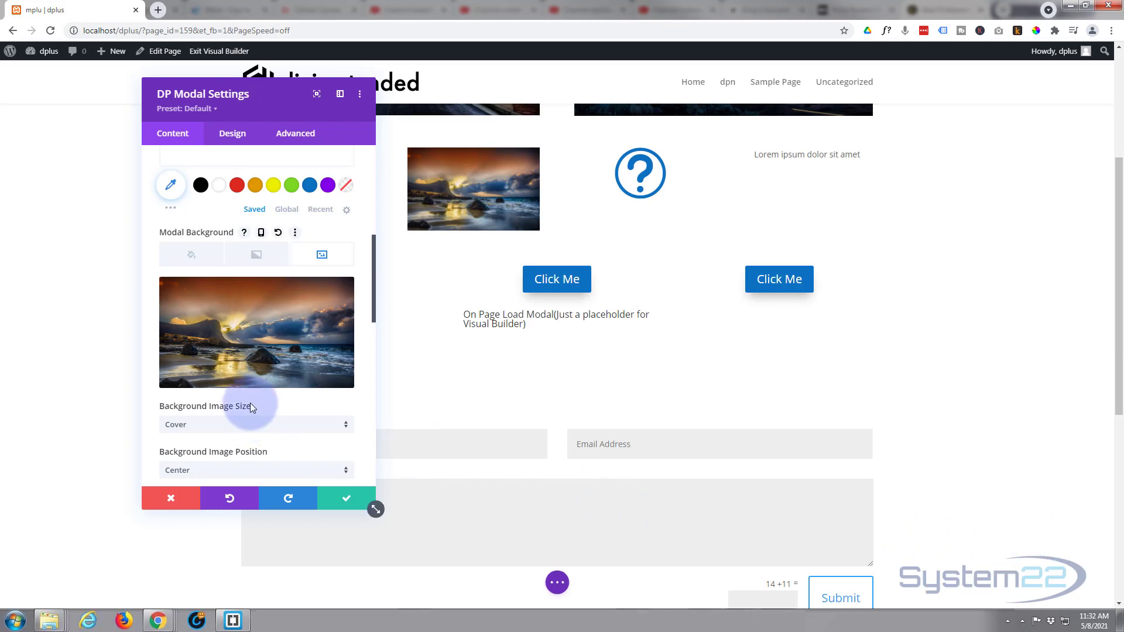
Make the Modal Footer Background solid black (#000000)
{"action": "scroll", "coordinate": [250, 402], "scroll_direction": "down", "scroll_amount": 2}
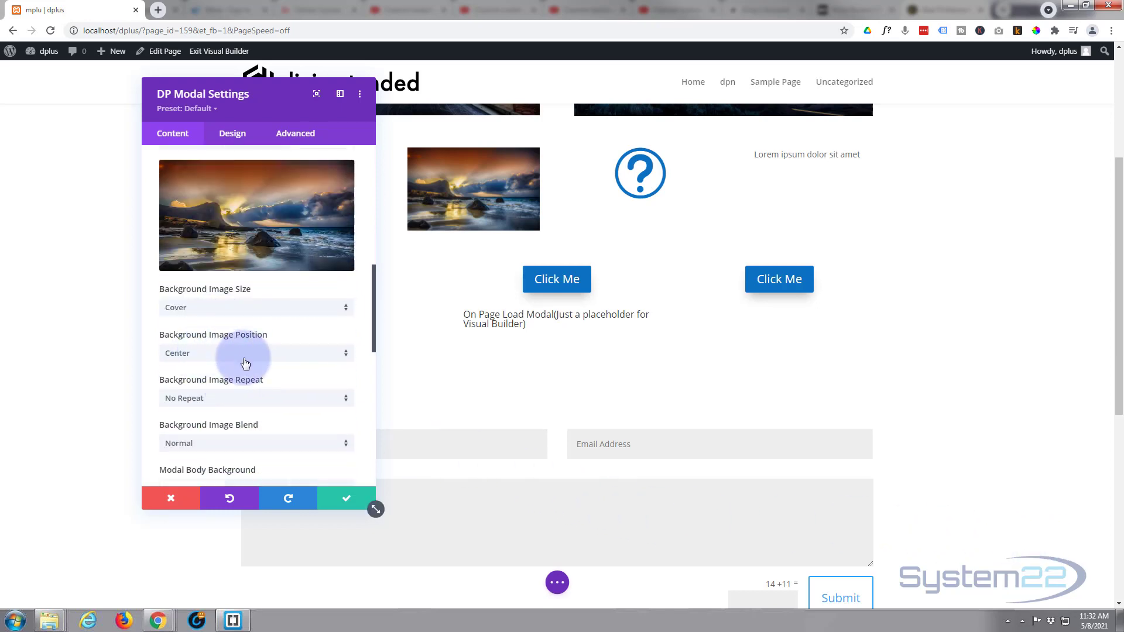
{"action": "scroll", "coordinate": [264, 396], "scroll_direction": "down", "scroll_amount": 1}
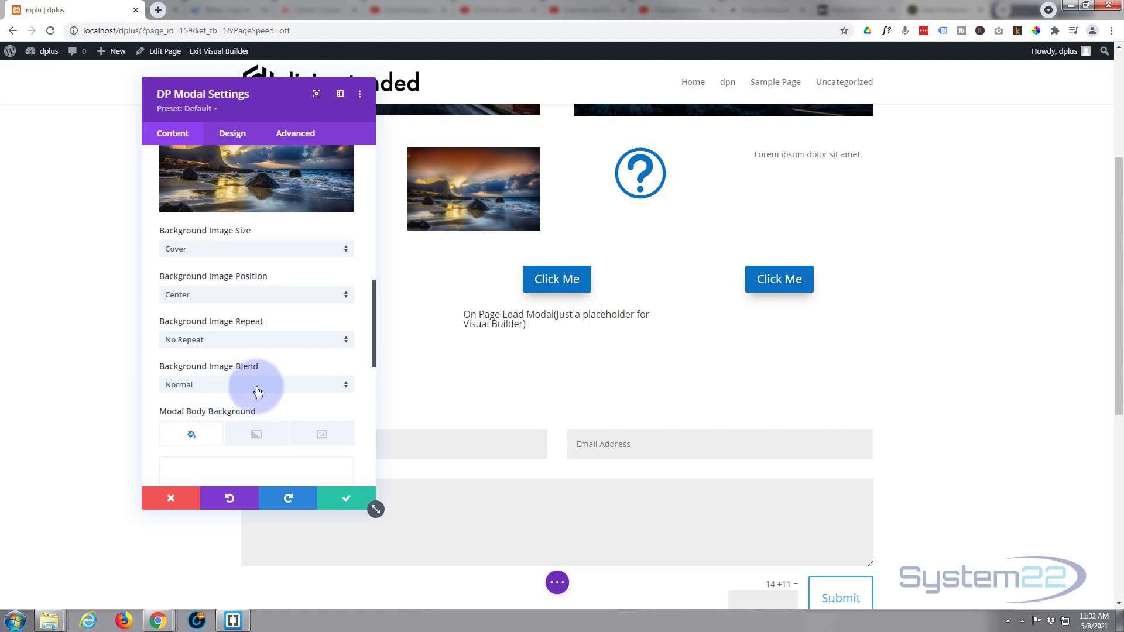
{"action": "scroll", "coordinate": [257, 391], "scroll_direction": "down", "scroll_amount": 2}
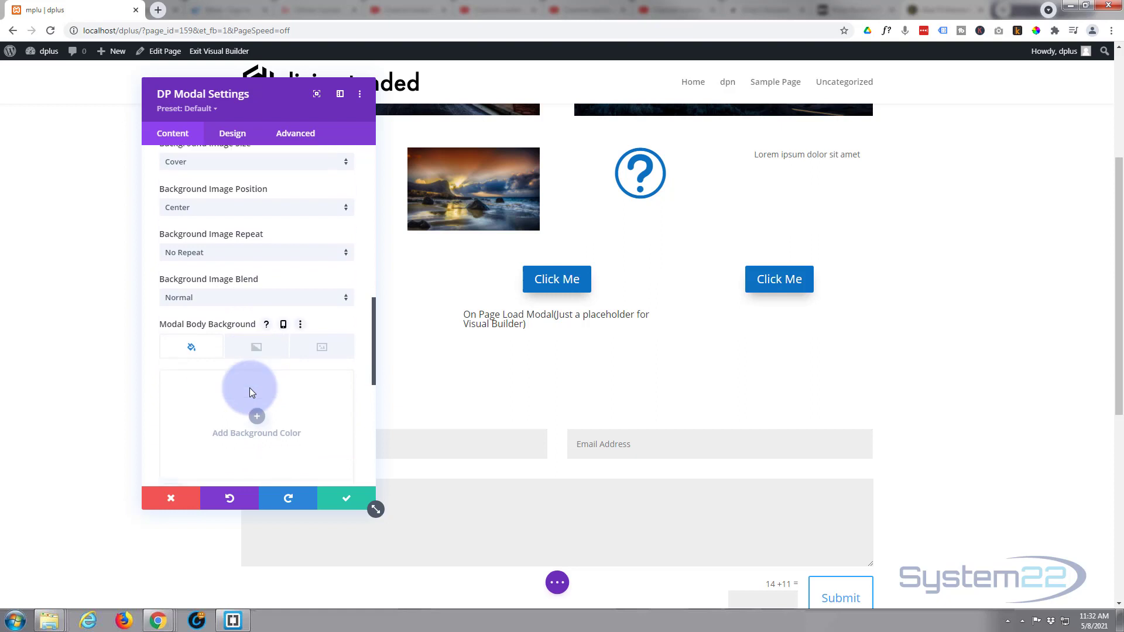
{"action": "scroll", "coordinate": [249, 388], "scroll_direction": "down", "scroll_amount": 3}
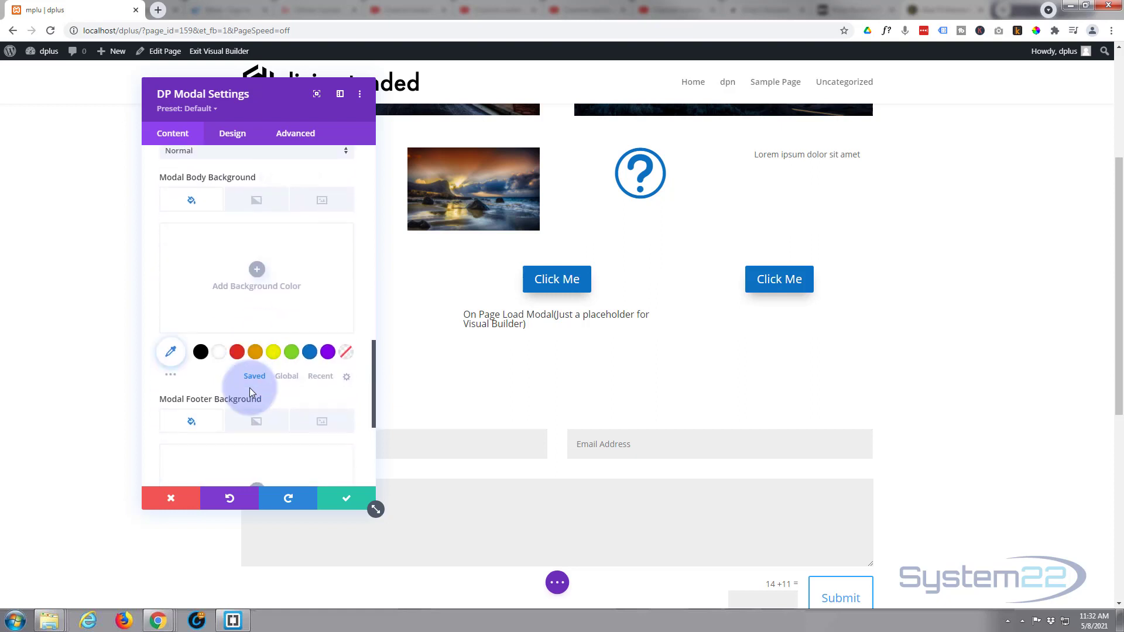
{"action": "scroll", "coordinate": [249, 387], "scroll_direction": "down", "scroll_amount": 2}
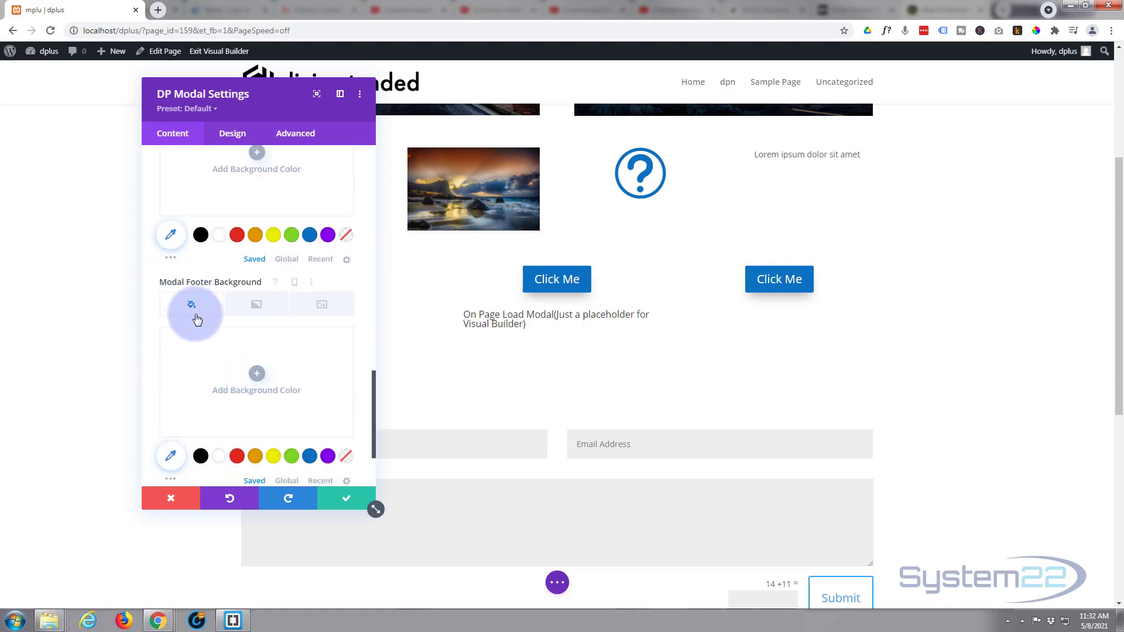
{"action": "left_click", "coordinate": [200, 458]}
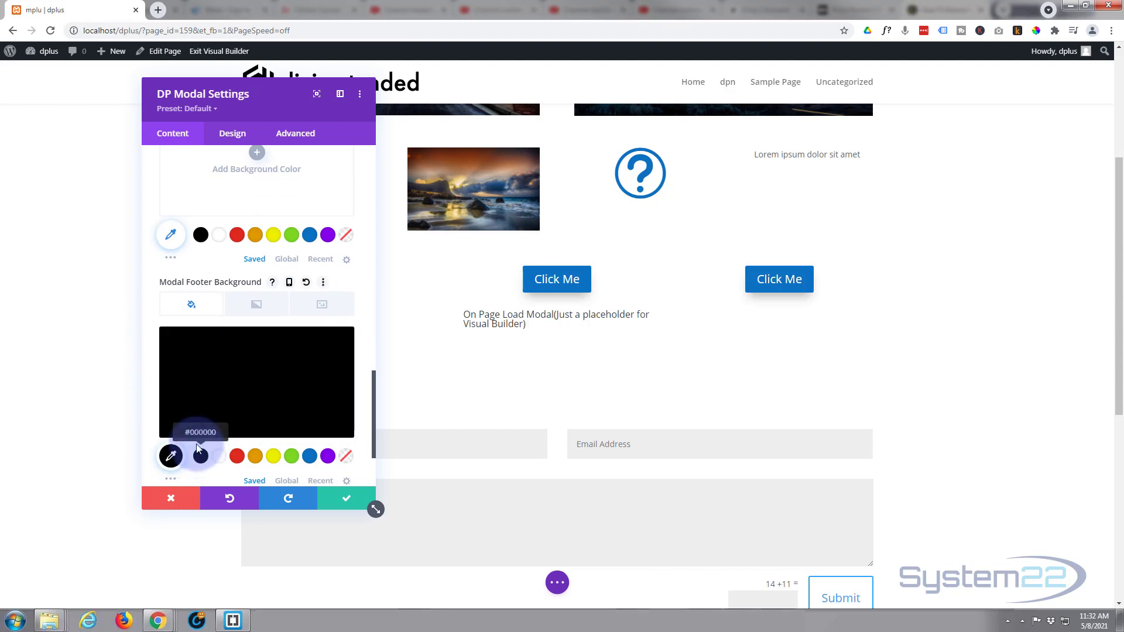
{"action": "scroll", "coordinate": [242, 381], "scroll_direction": "down", "scroll_amount": 2}
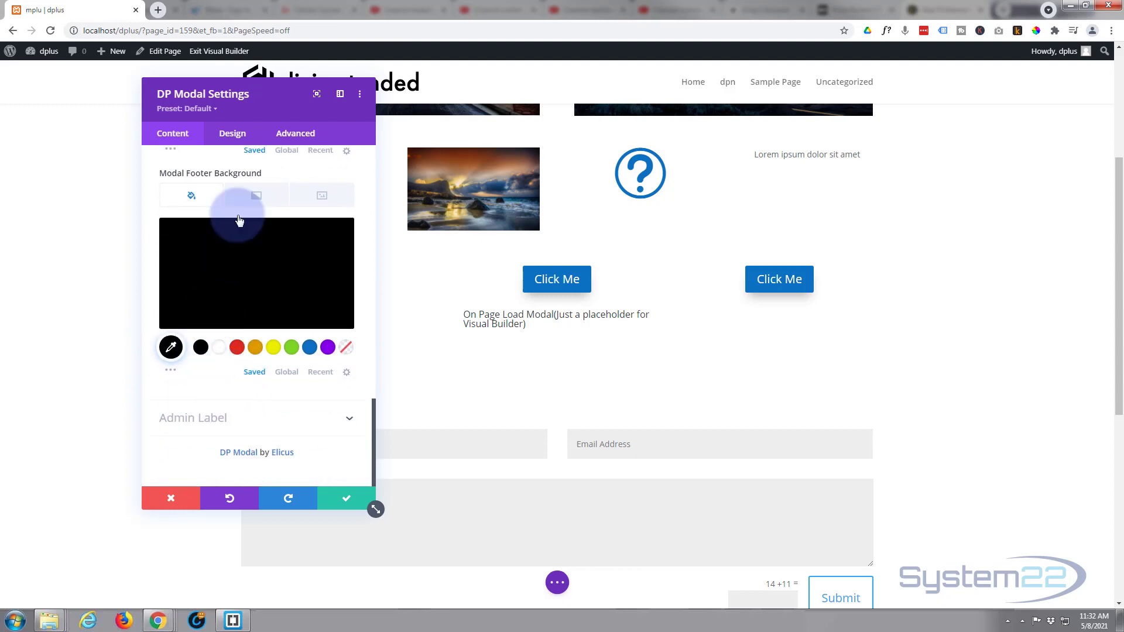
Enable custom styles on the modal Close button with white text and a 2px white border
{"action": "left_click", "coordinate": [237, 138]}
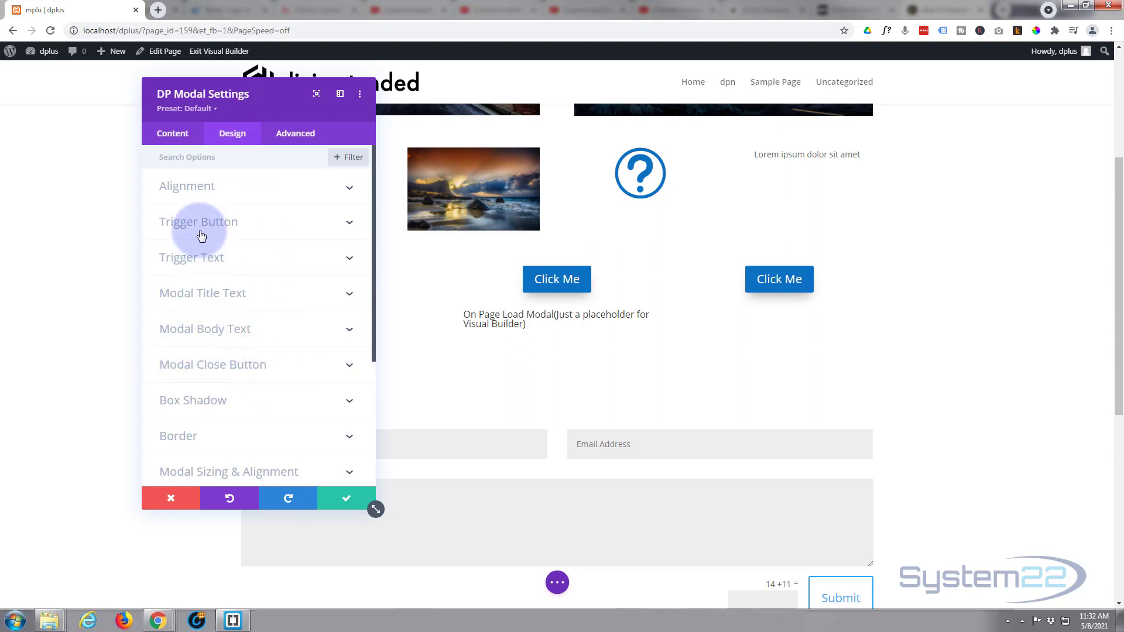
{"action": "left_click", "coordinate": [293, 370]}
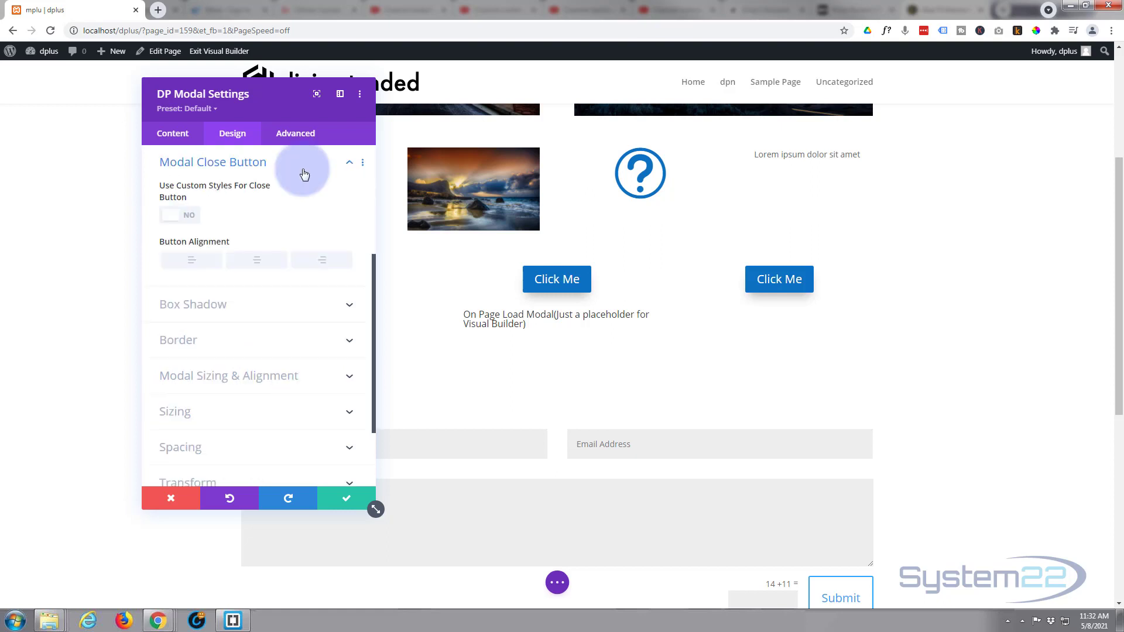
{"action": "left_click", "coordinate": [179, 216]}
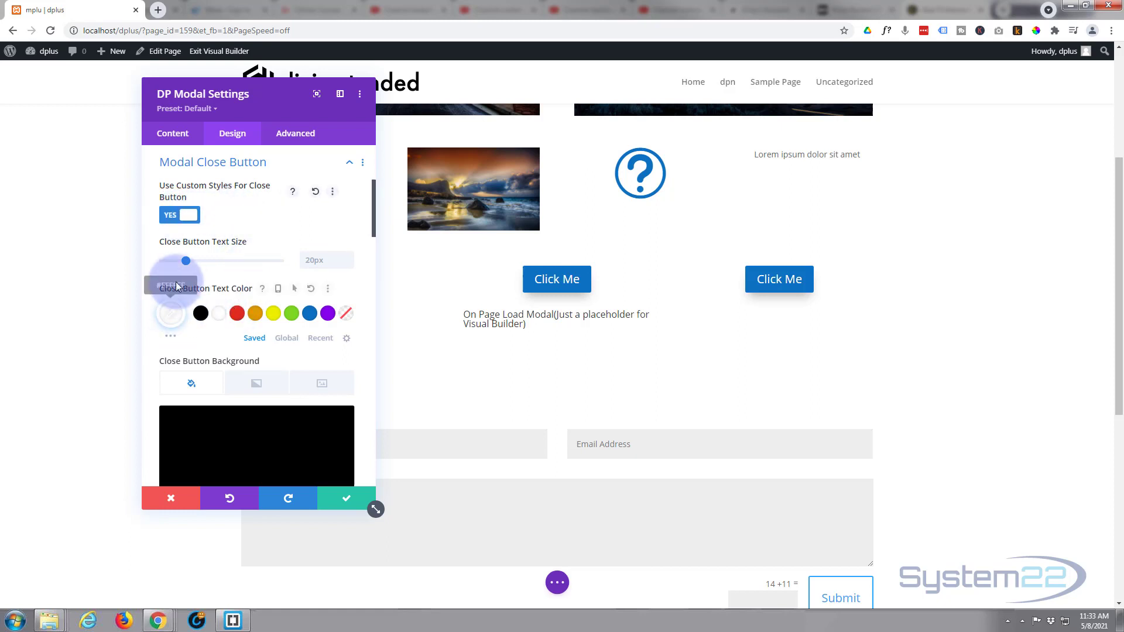
{"action": "scroll", "coordinate": [227, 259], "scroll_direction": "down", "scroll_amount": 1}
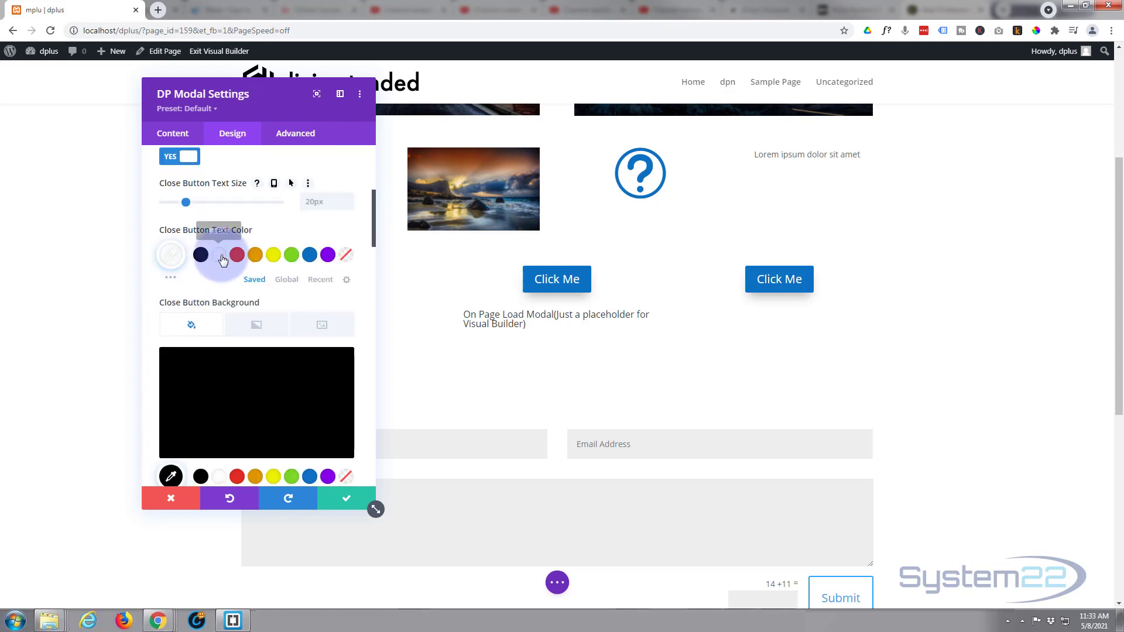
{"action": "left_click", "coordinate": [220, 256]}
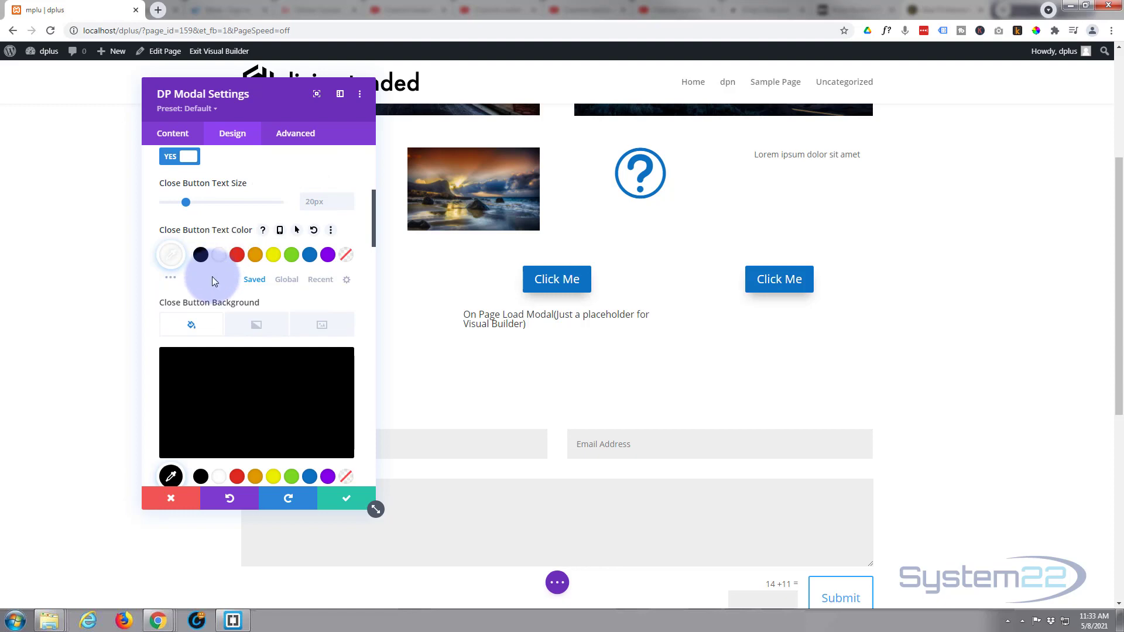
{"action": "scroll", "coordinate": [218, 258], "scroll_direction": "down", "scroll_amount": 3}
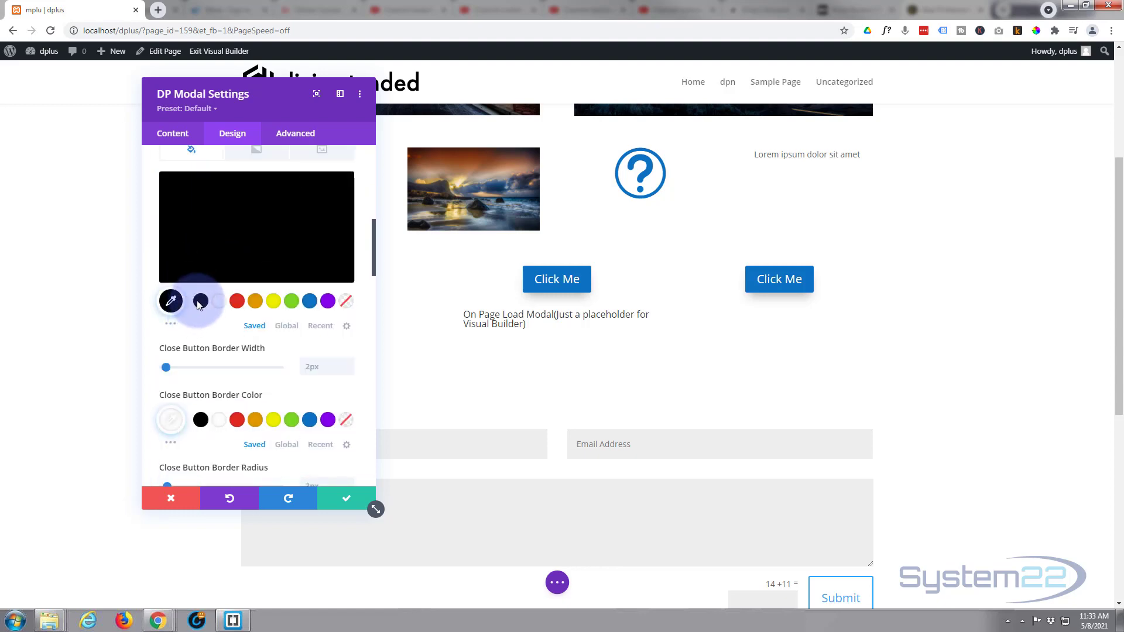
{"action": "scroll", "coordinate": [218, 311], "scroll_direction": "down", "scroll_amount": 1}
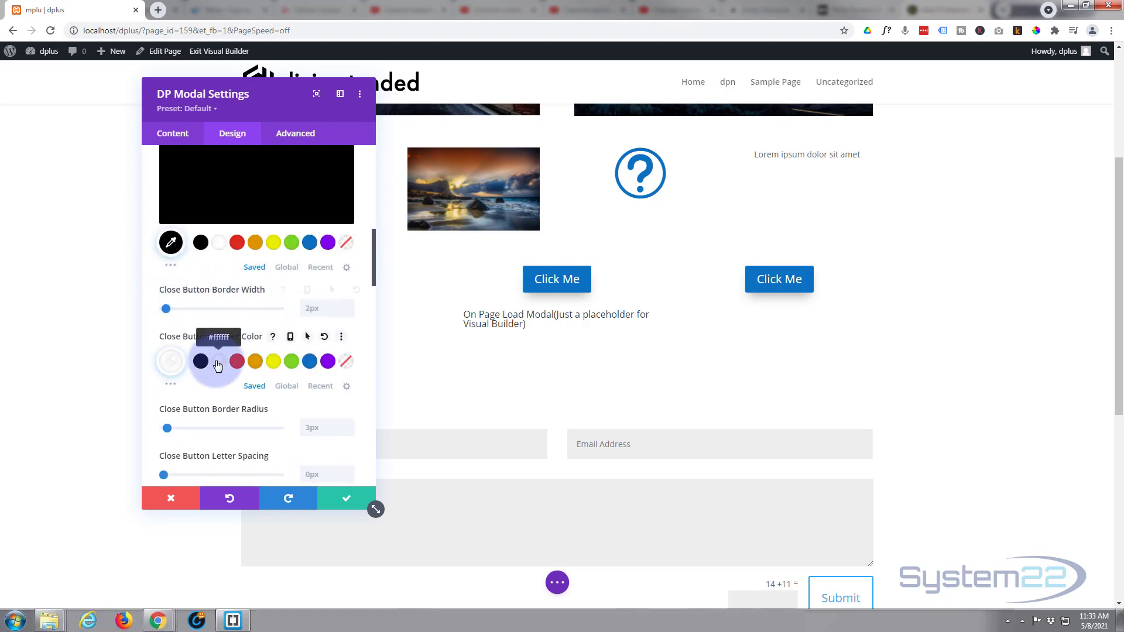
{"action": "scroll", "coordinate": [207, 362], "scroll_direction": "down", "scroll_amount": 2}
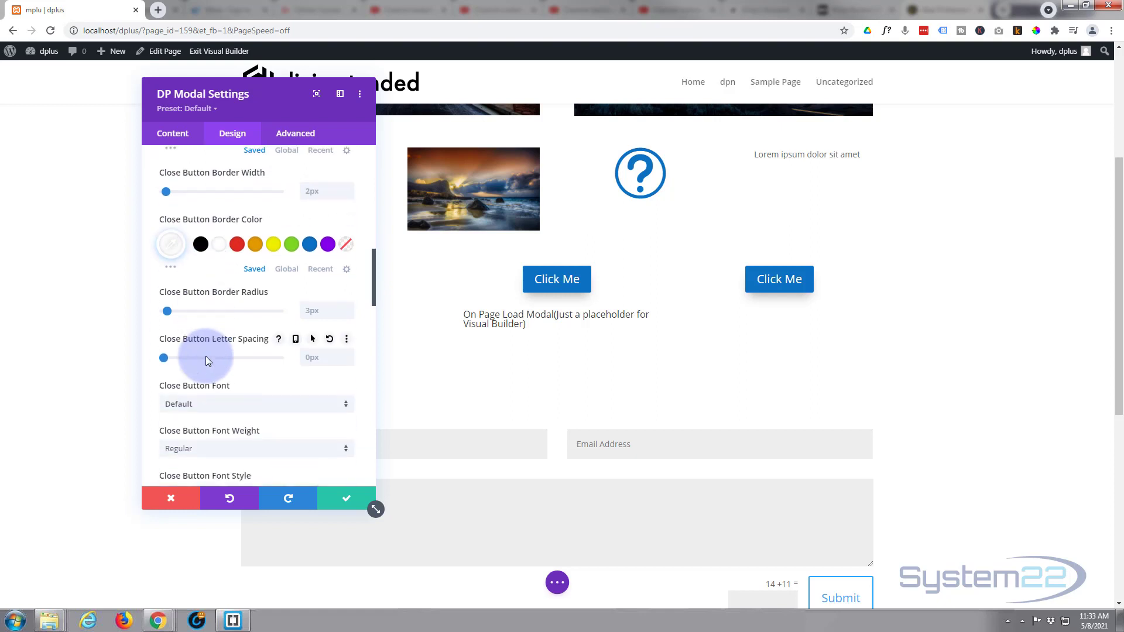
{"action": "scroll", "coordinate": [205, 356], "scroll_direction": "down", "scroll_amount": 2}
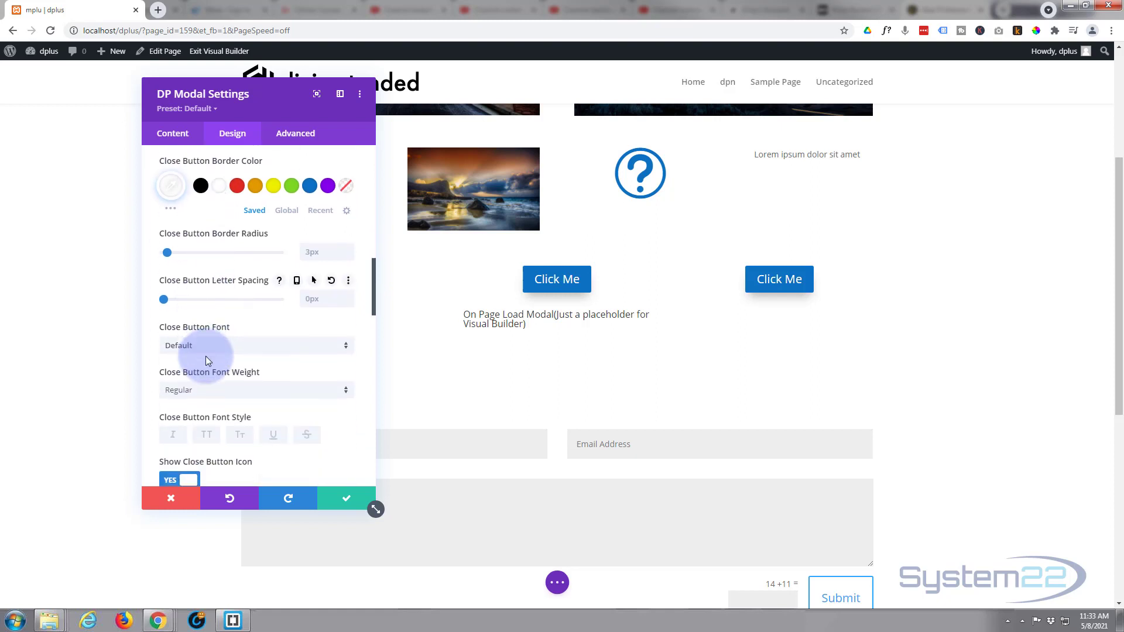
{"action": "scroll", "coordinate": [206, 356], "scroll_direction": "down", "scroll_amount": 2}
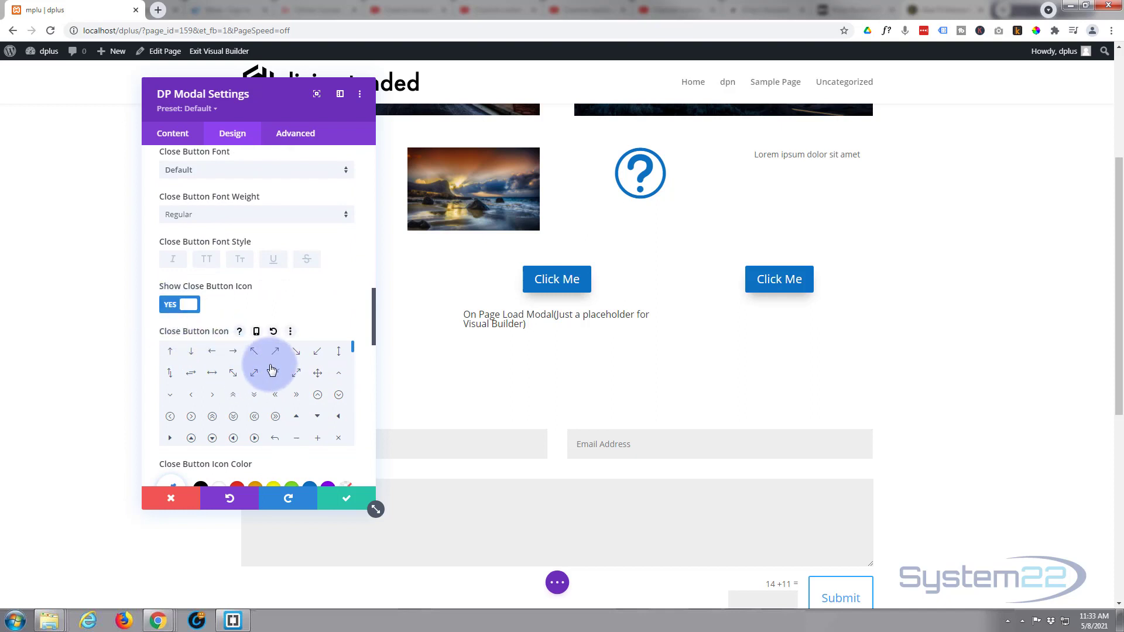
{"action": "left_click_drag", "start_coordinate": [353, 353], "coordinate": [350, 356]}
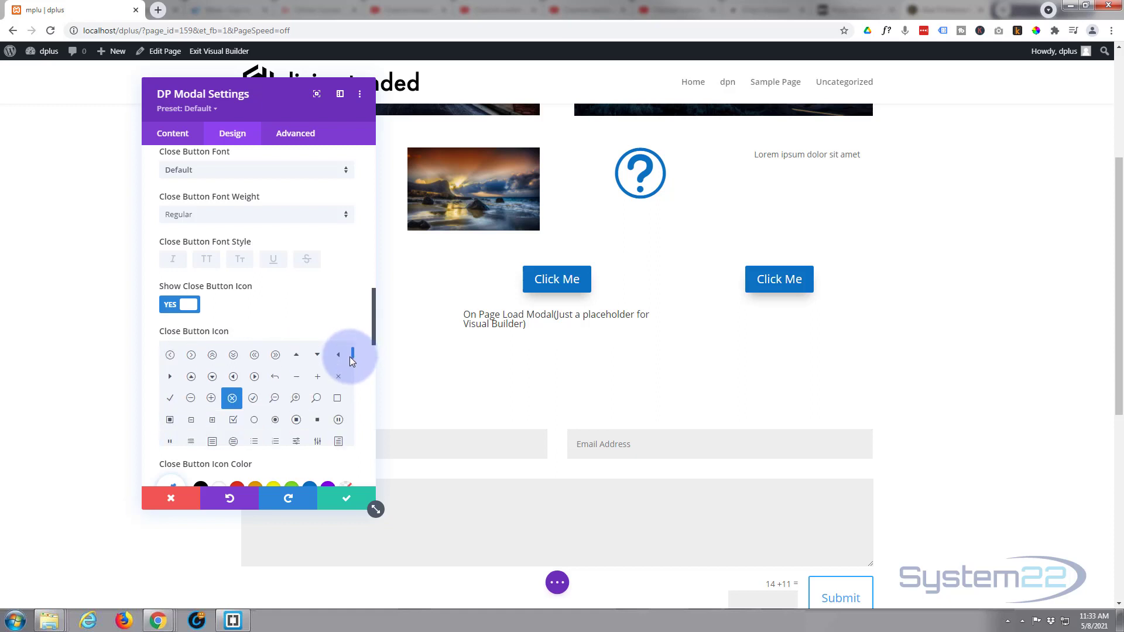
Save the modal settings, save the page as a draft, and exit the Visual Builder
{"action": "left_click", "coordinate": [339, 496]}
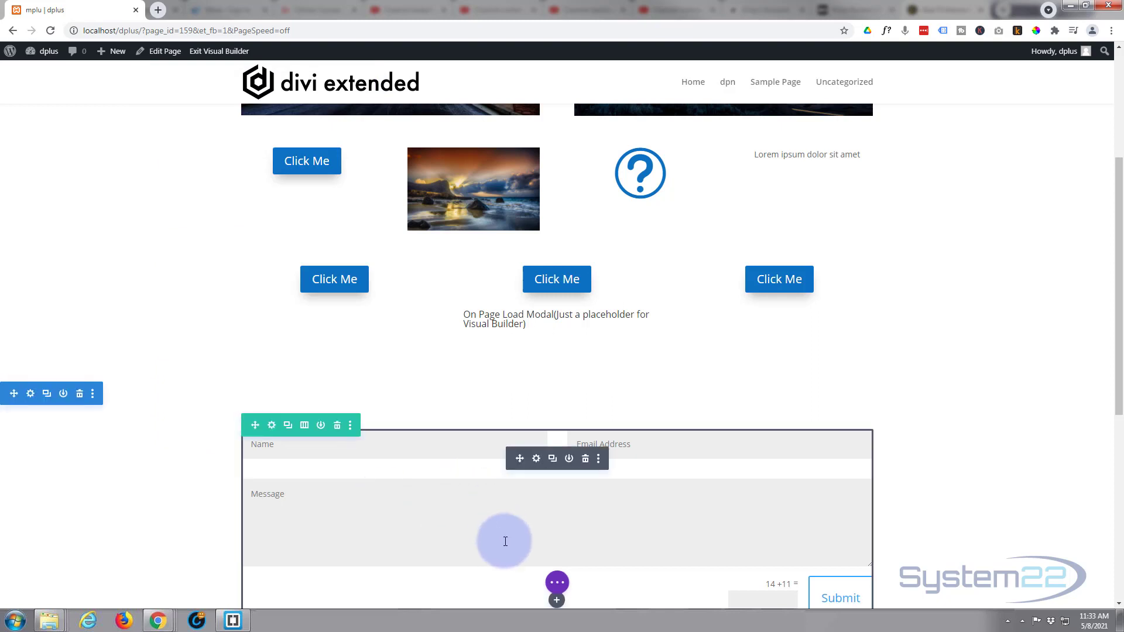
{"action": "left_click", "coordinate": [557, 584]}
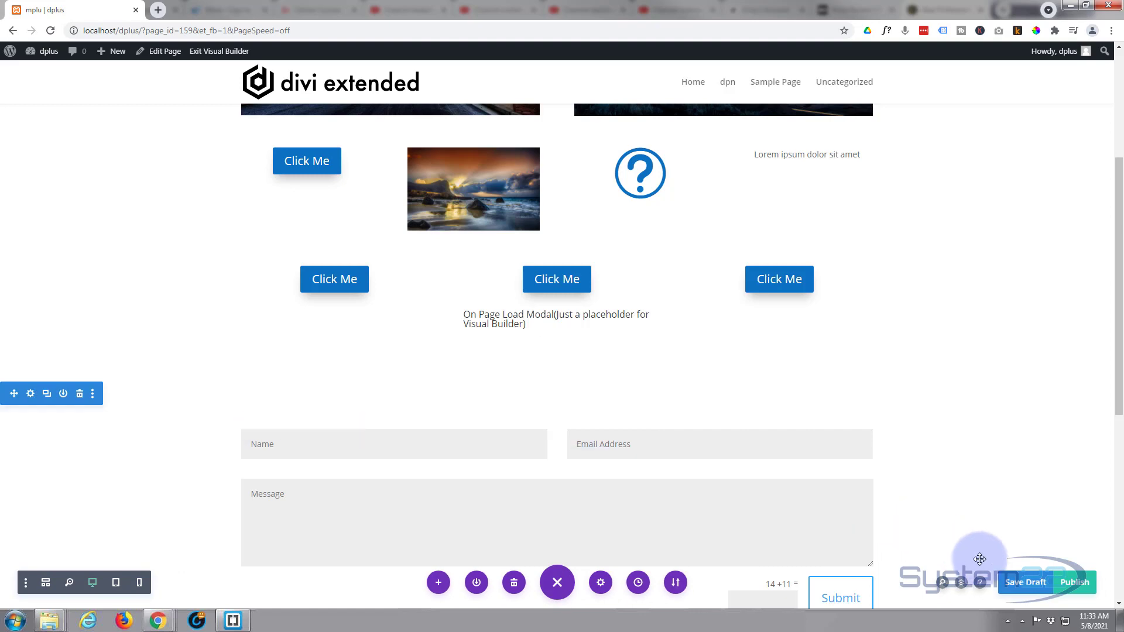
{"action": "left_click", "coordinate": [1024, 582]}
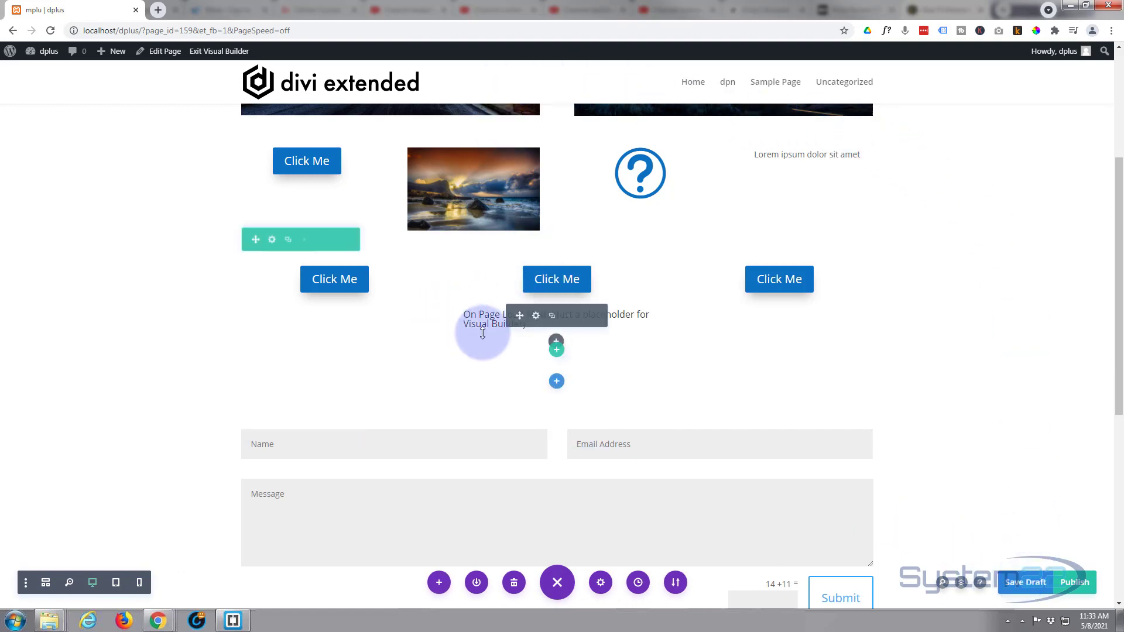
{"action": "left_click", "coordinate": [218, 53]}
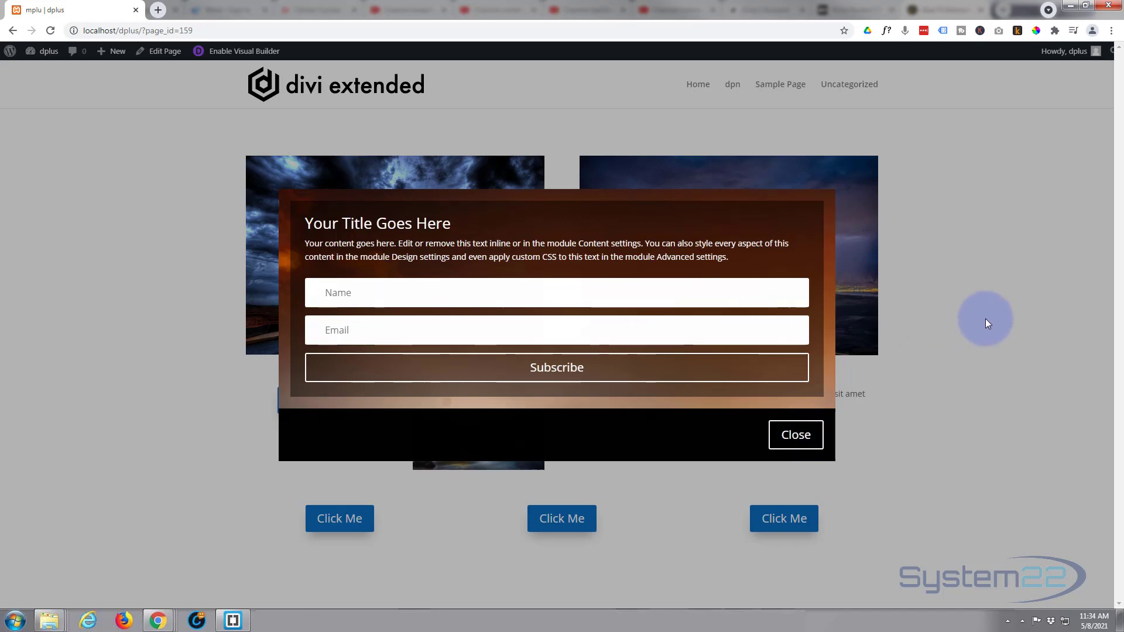
Dismiss the popup and reload the live page so the modal appears again
{"action": "left_click", "coordinate": [986, 318]}
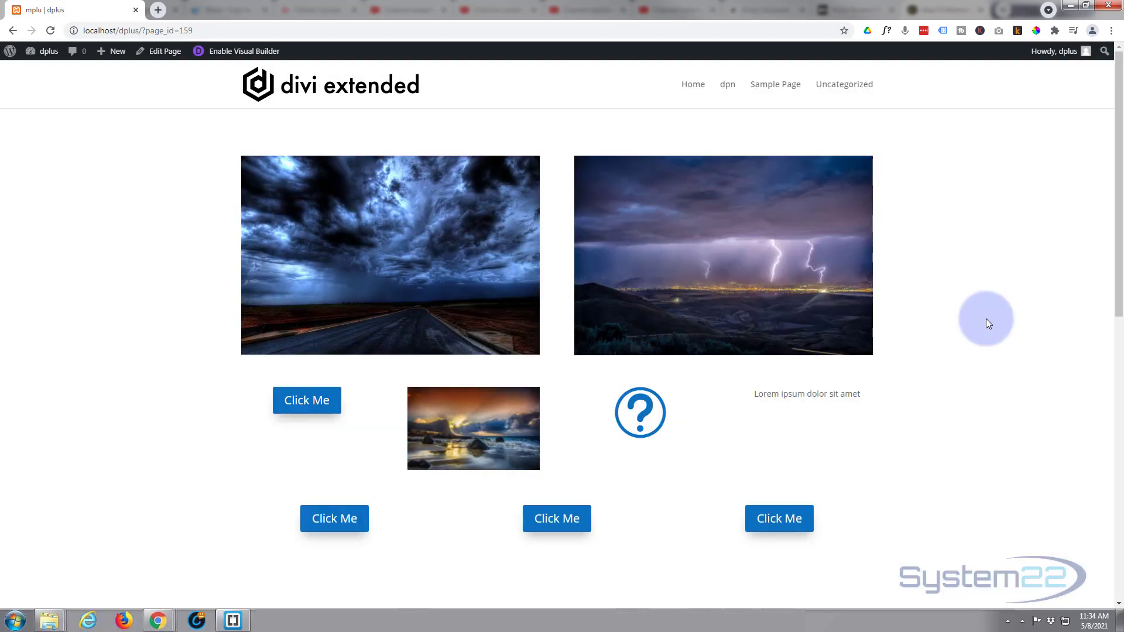
{"action": "left_click", "coordinate": [51, 31]}
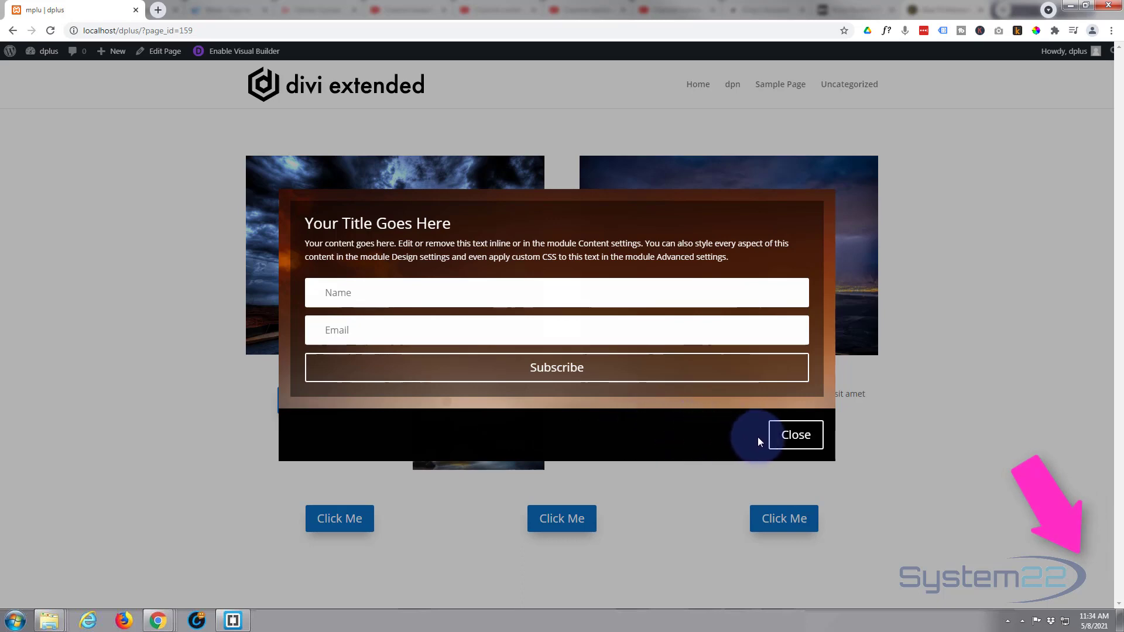
{"action": "left_click", "coordinate": [797, 441]}
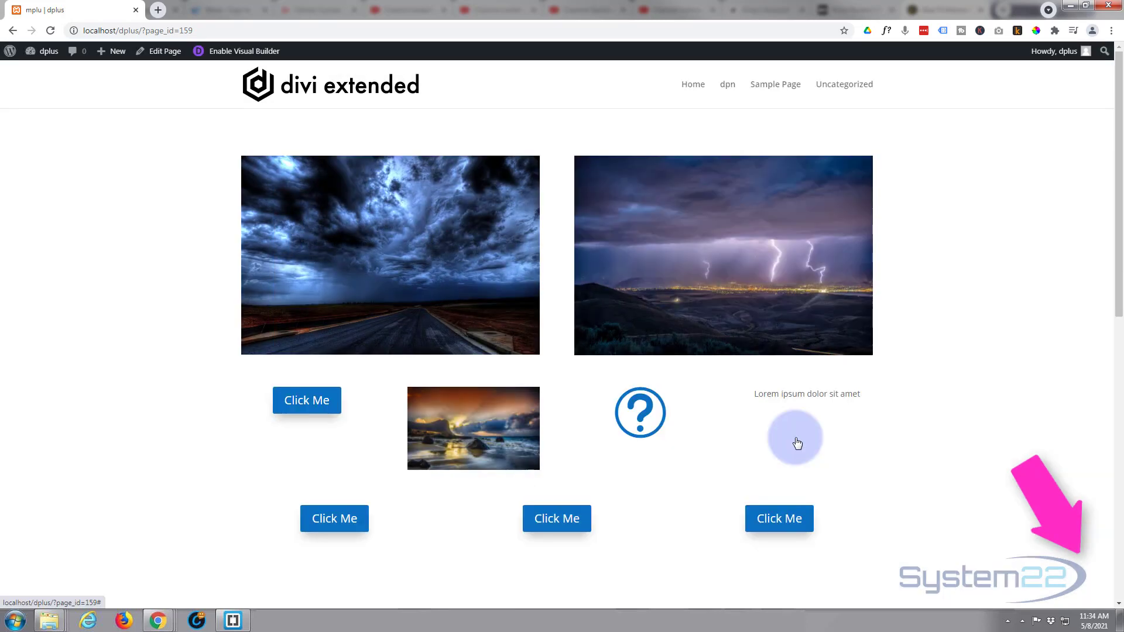